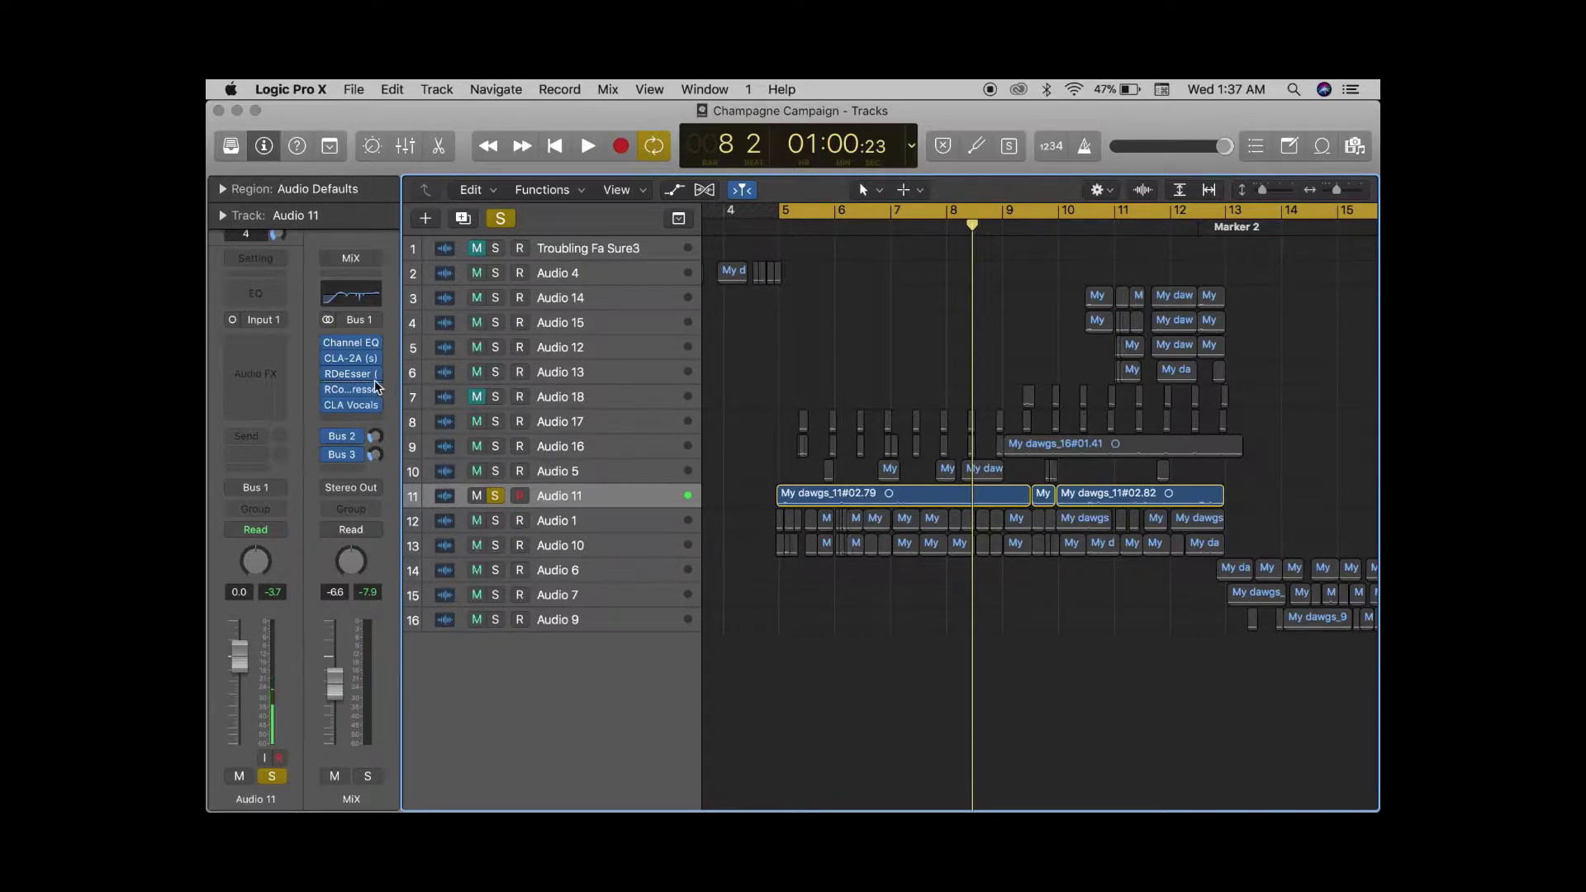
- Enlarge the track lanes to show waveforms and select the Audio 11 track and its regions
click(264, 348)
mouse_move(248, 536)
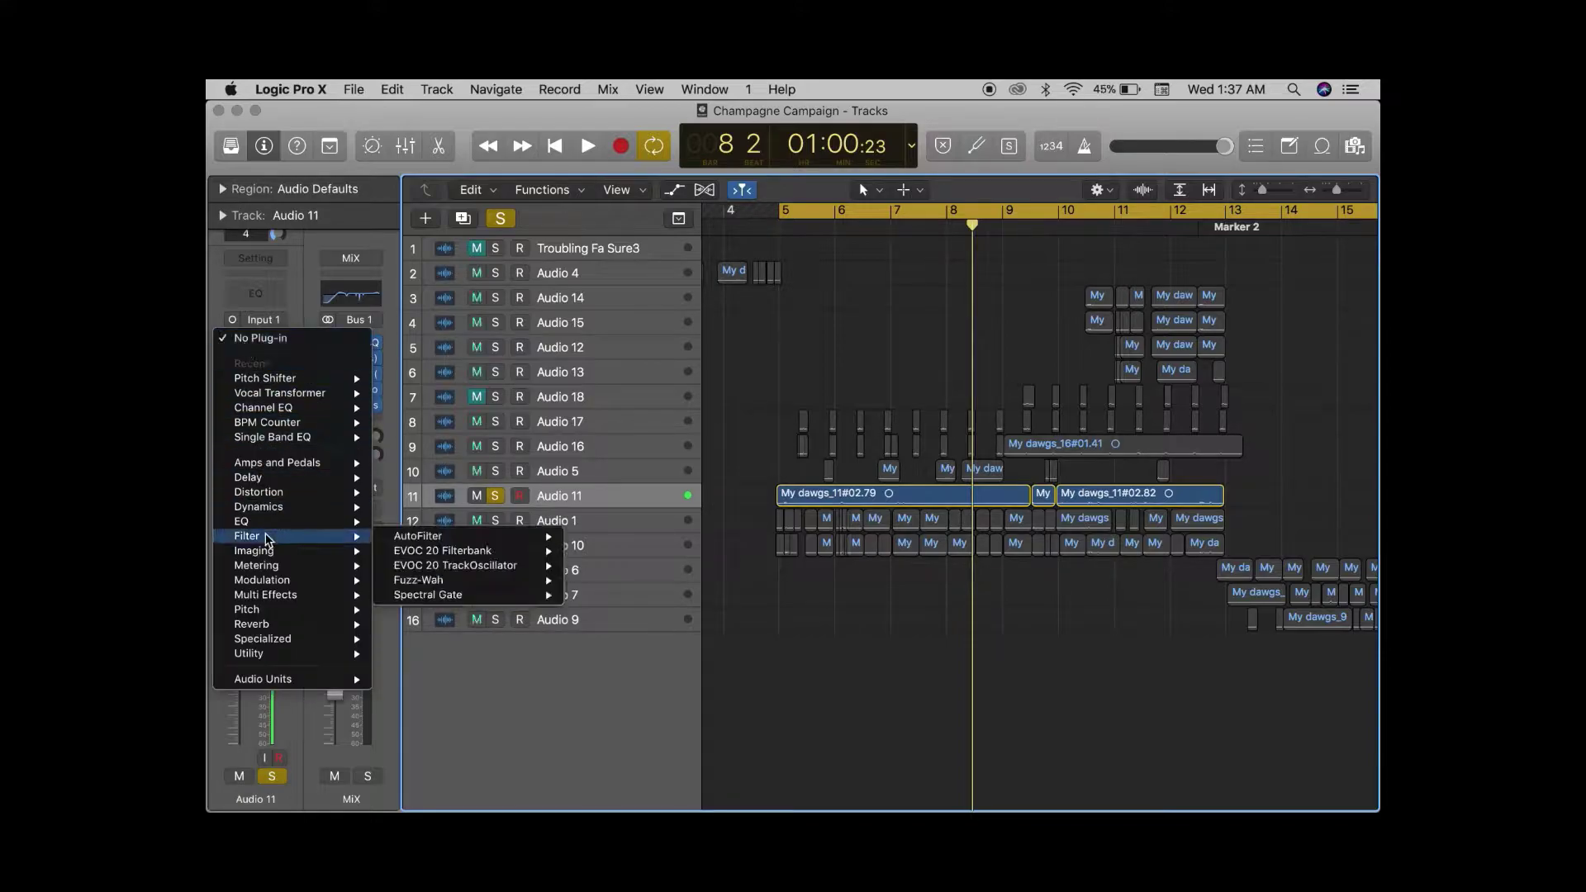
click(782, 475)
key(super+Down)
key(super+Down)
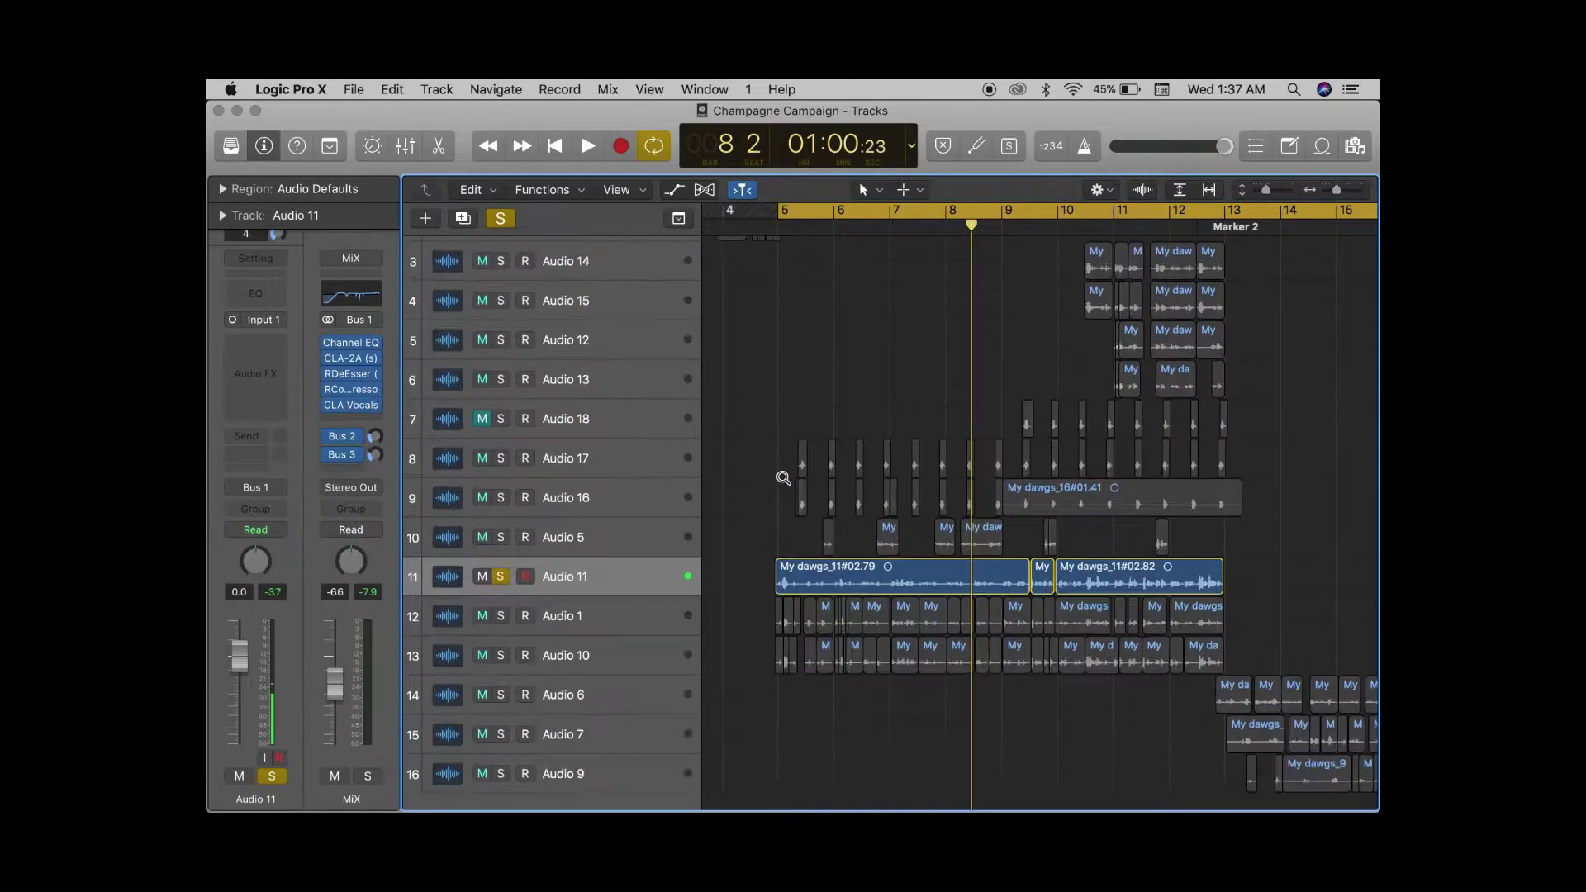
click(584, 571)
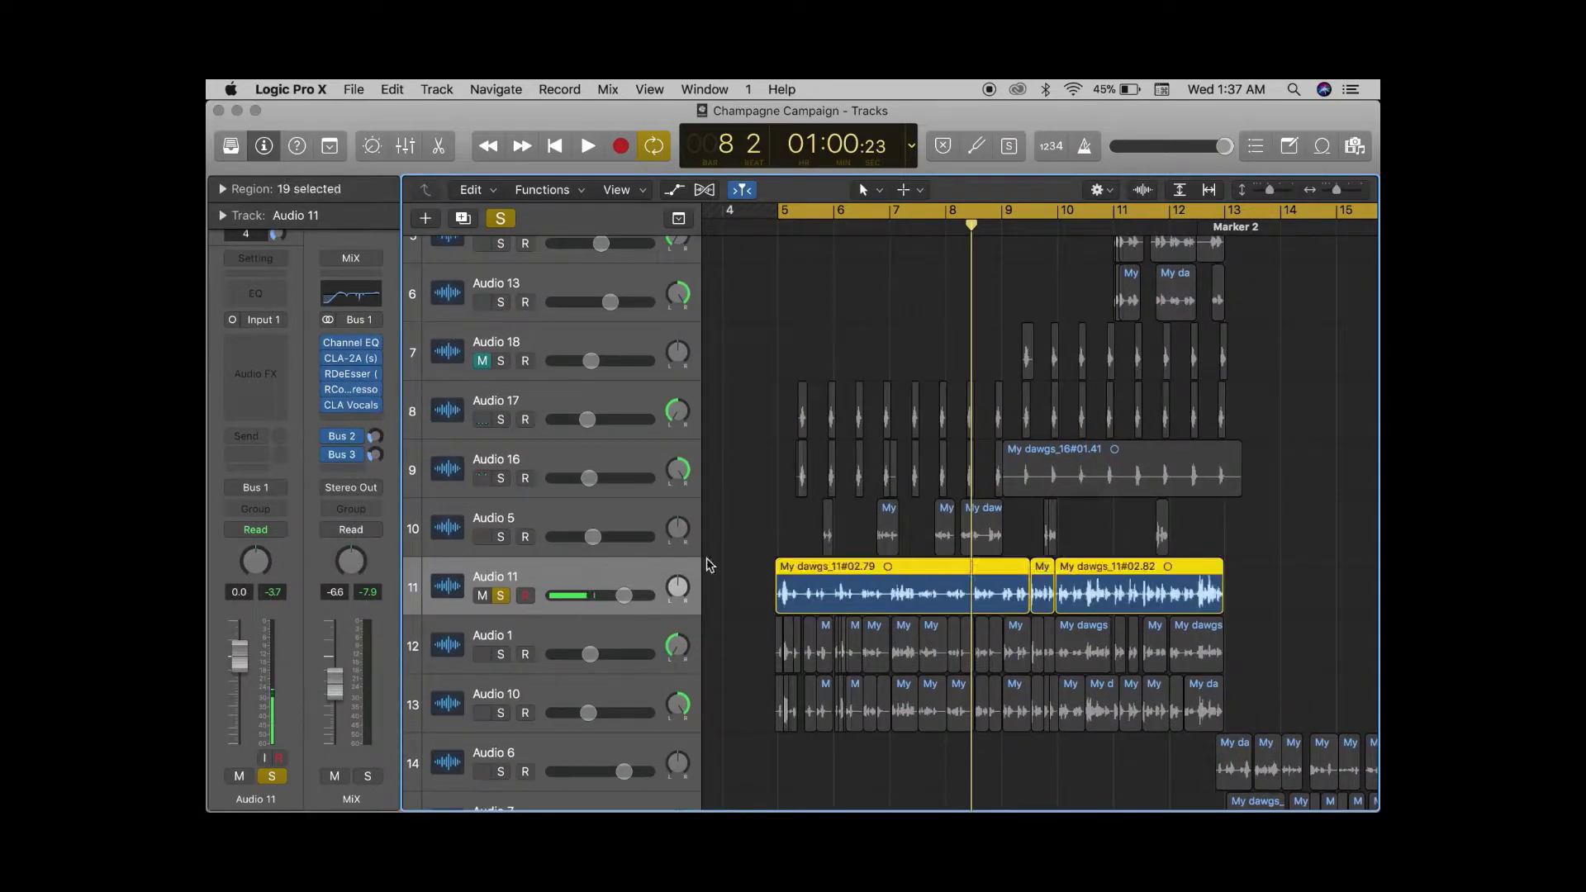
- Open the Audio FX plug-in list for Audio 11 after checking an empty slot in the mixer
key(x)
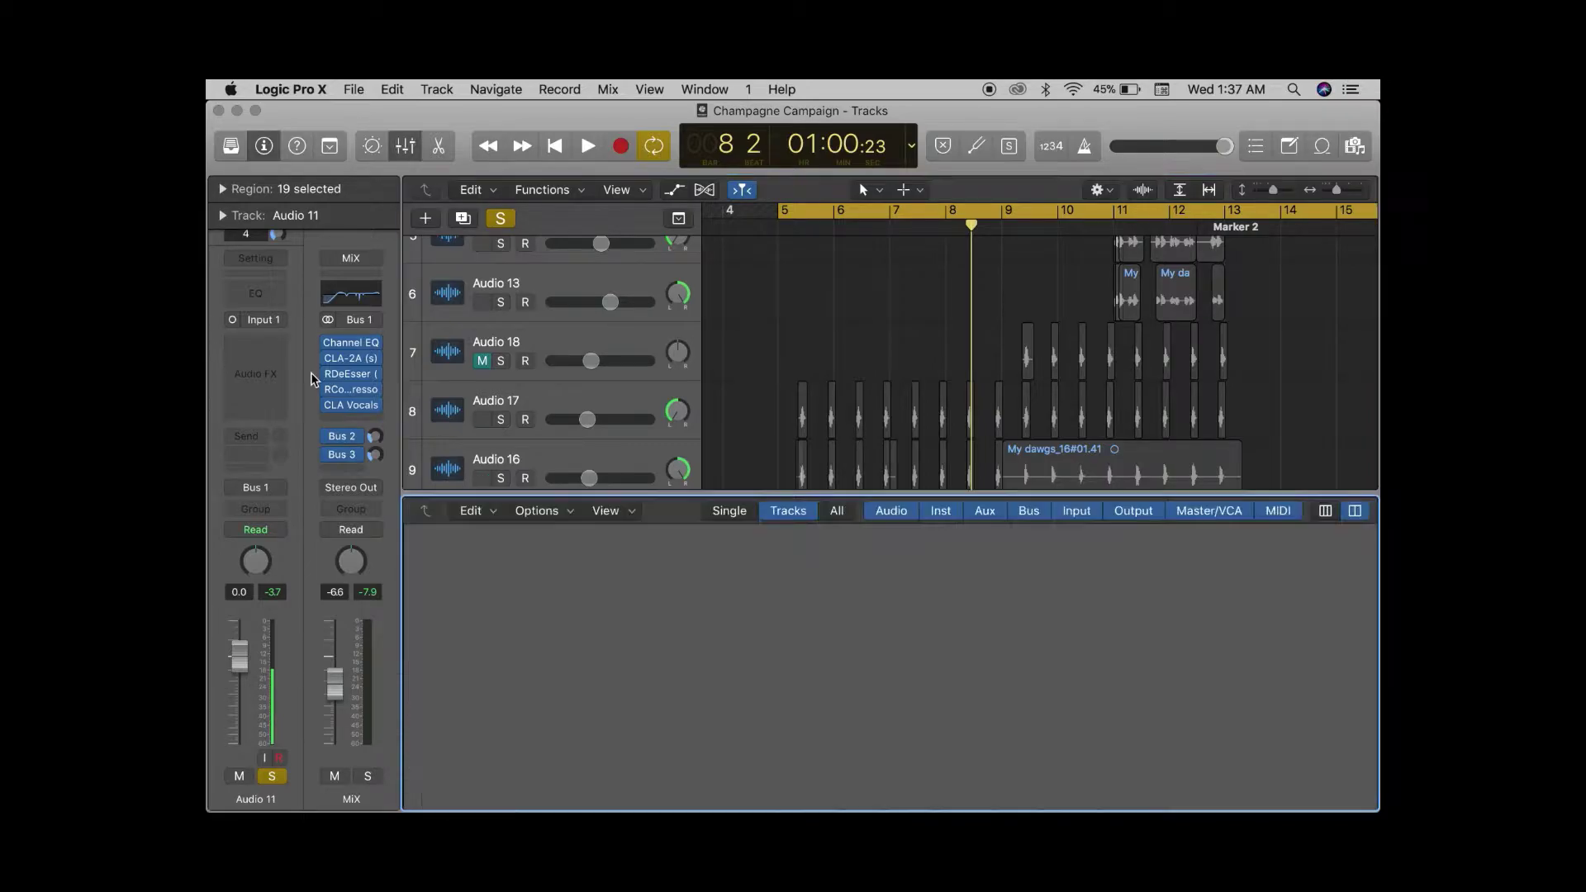
scroll(596, 640, up, 3)
scroll(596, 640, up, 5)
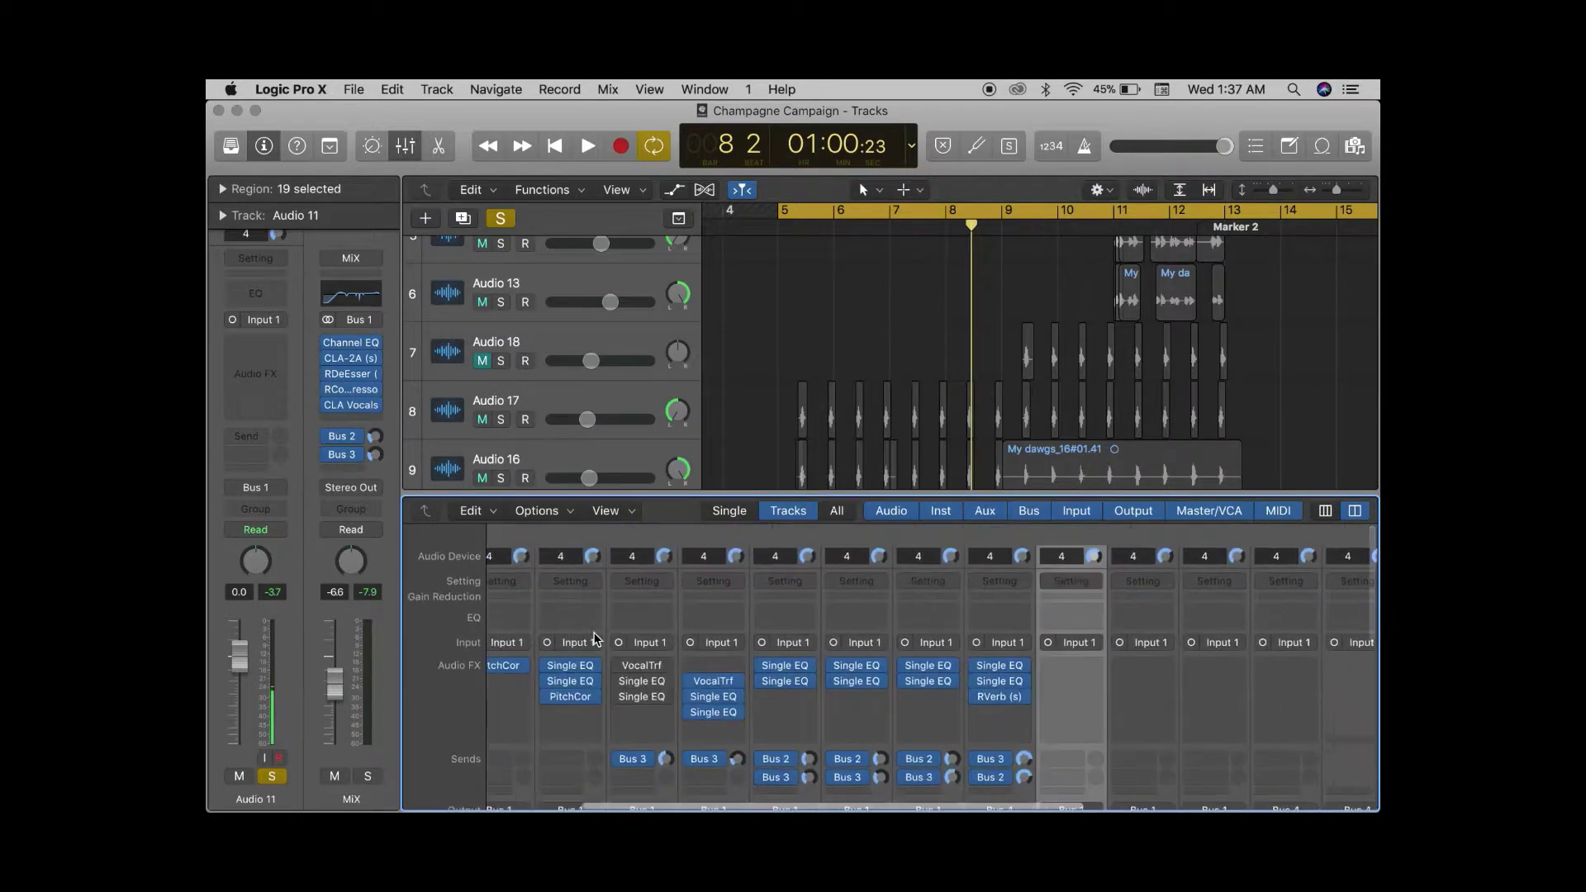
click(886, 642)
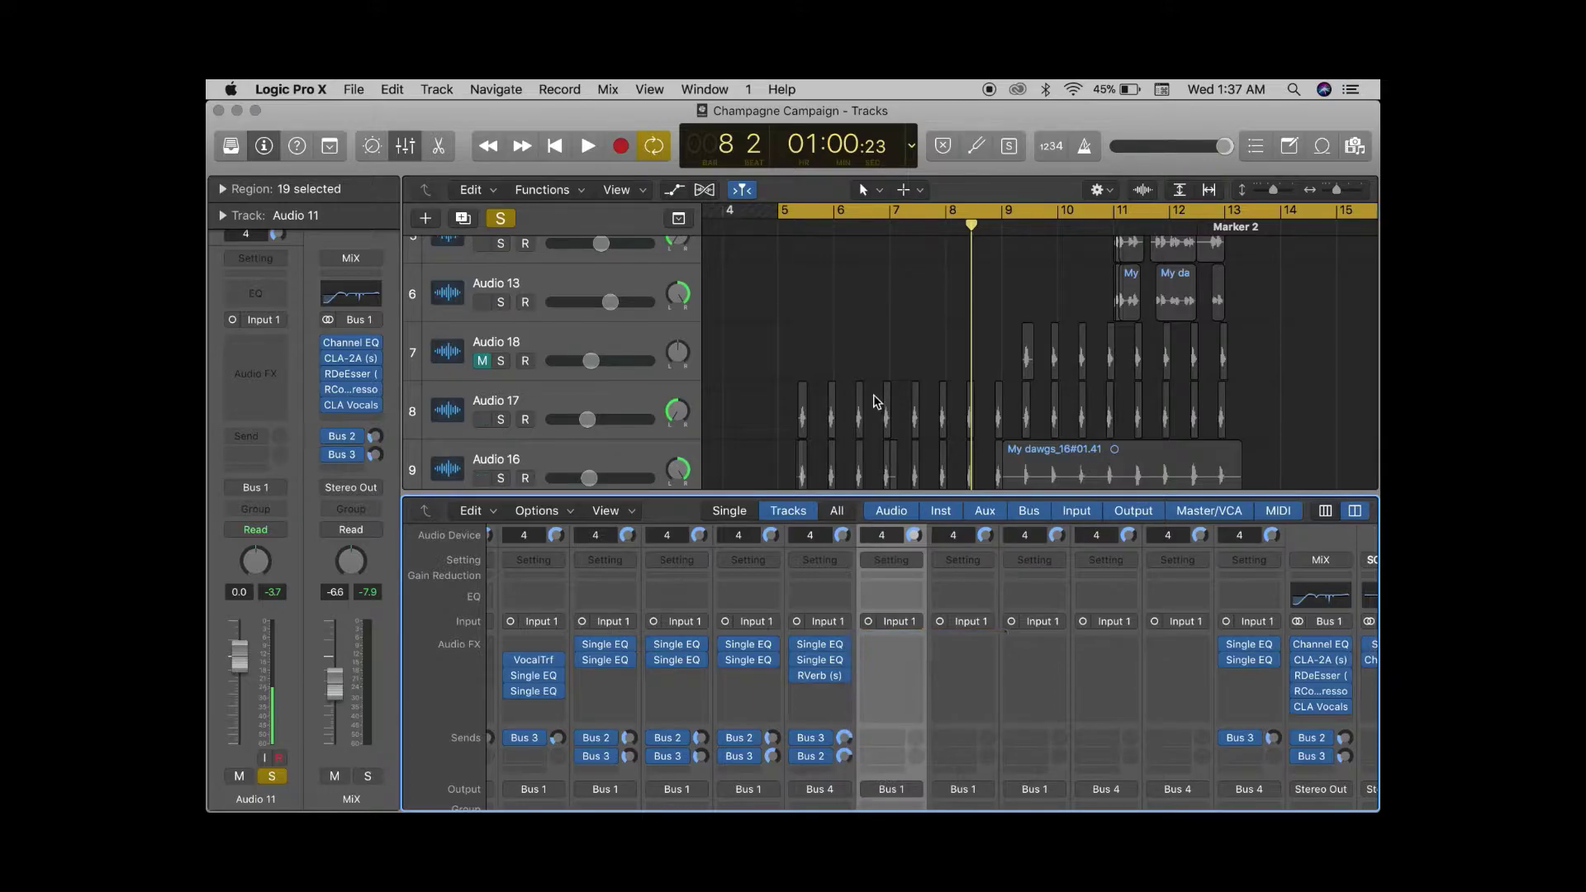
key(x)
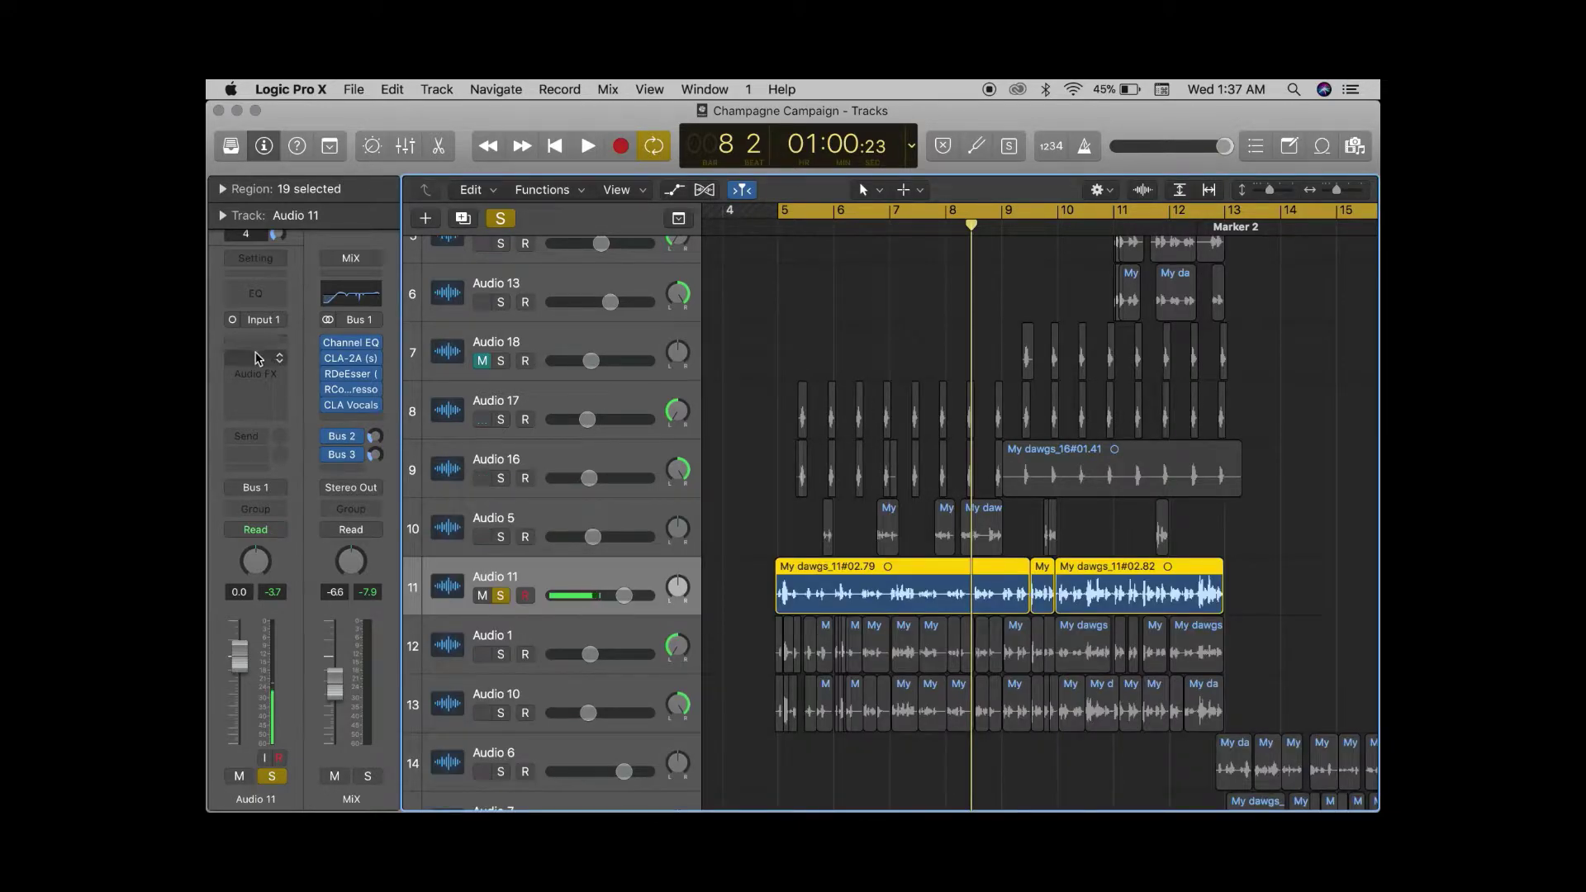
click(260, 353)
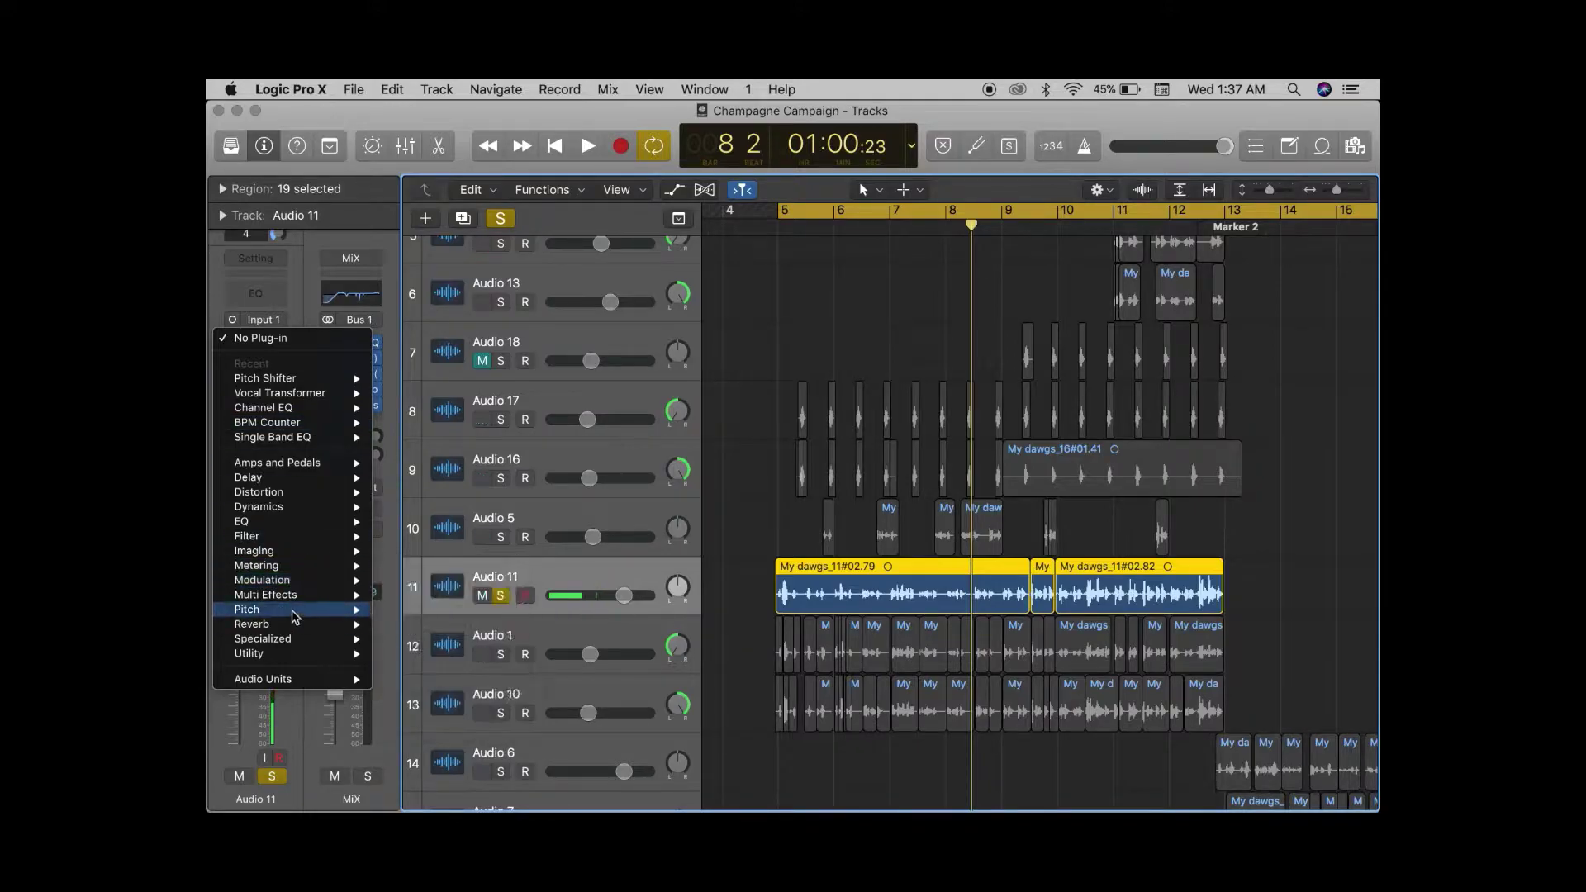
mouse_move(425, 623)
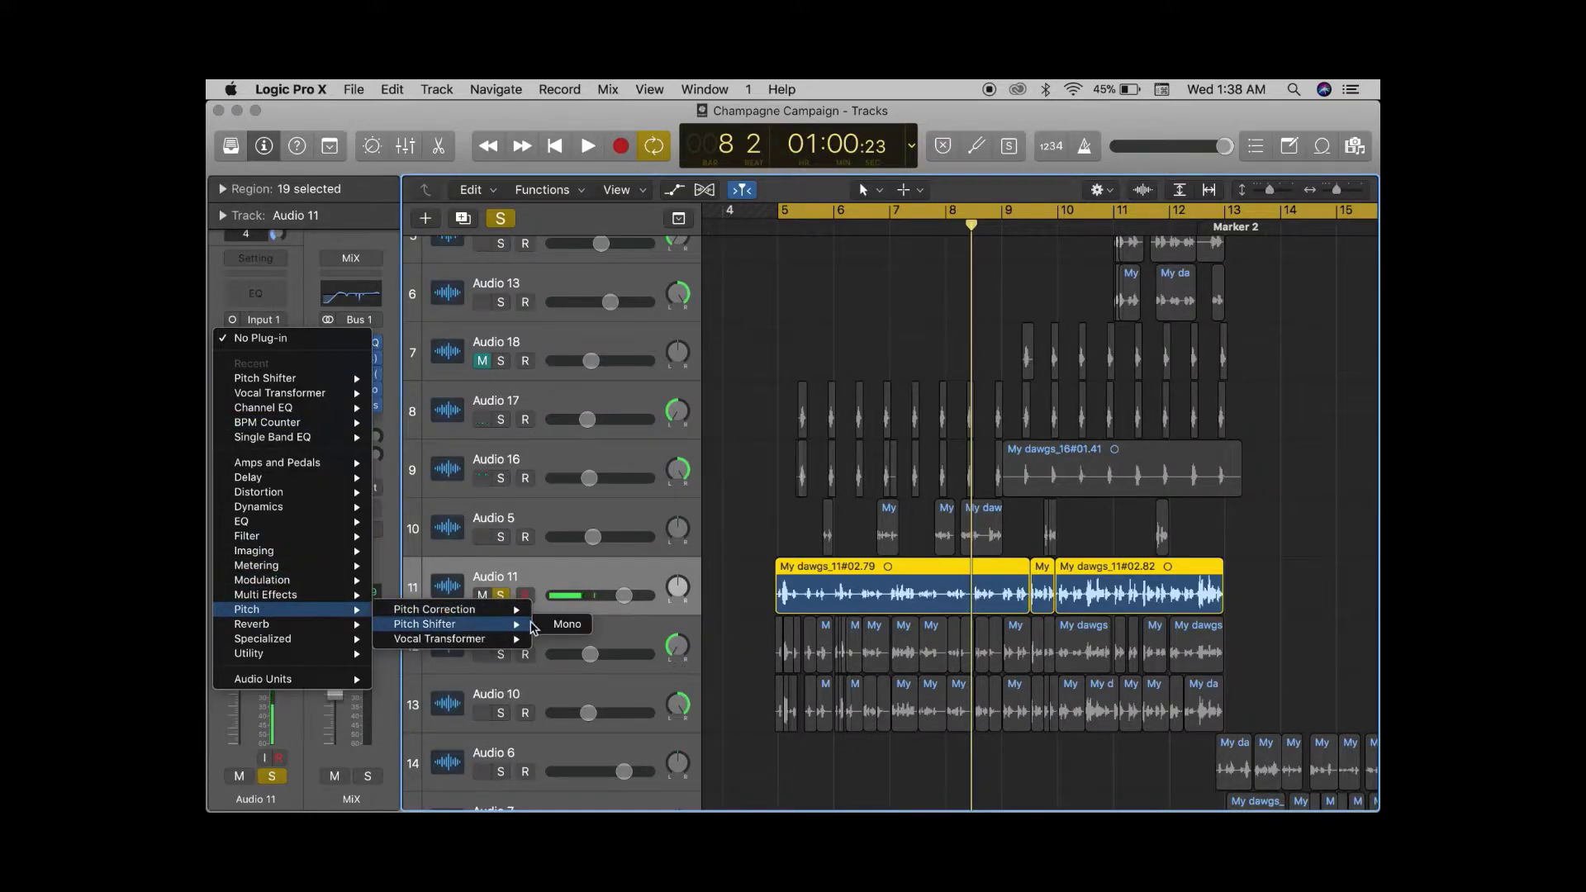
- Insert a mono Pitch Shifter on Audio 11, set to -3 semitones with 100% mix
click(561, 626)
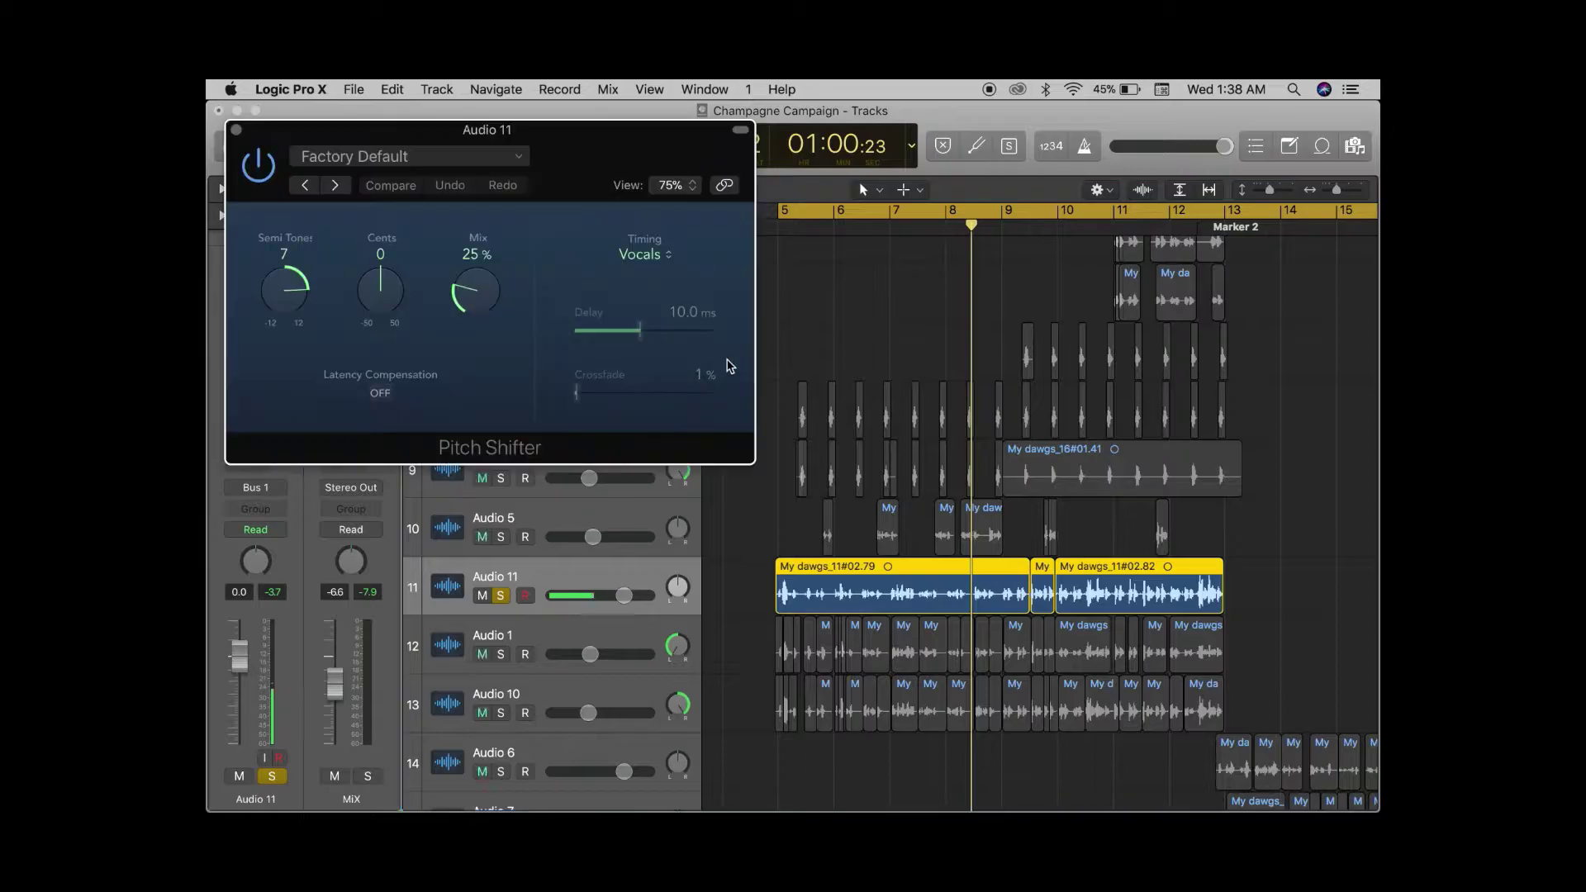
drag(300, 290, 275, 446)
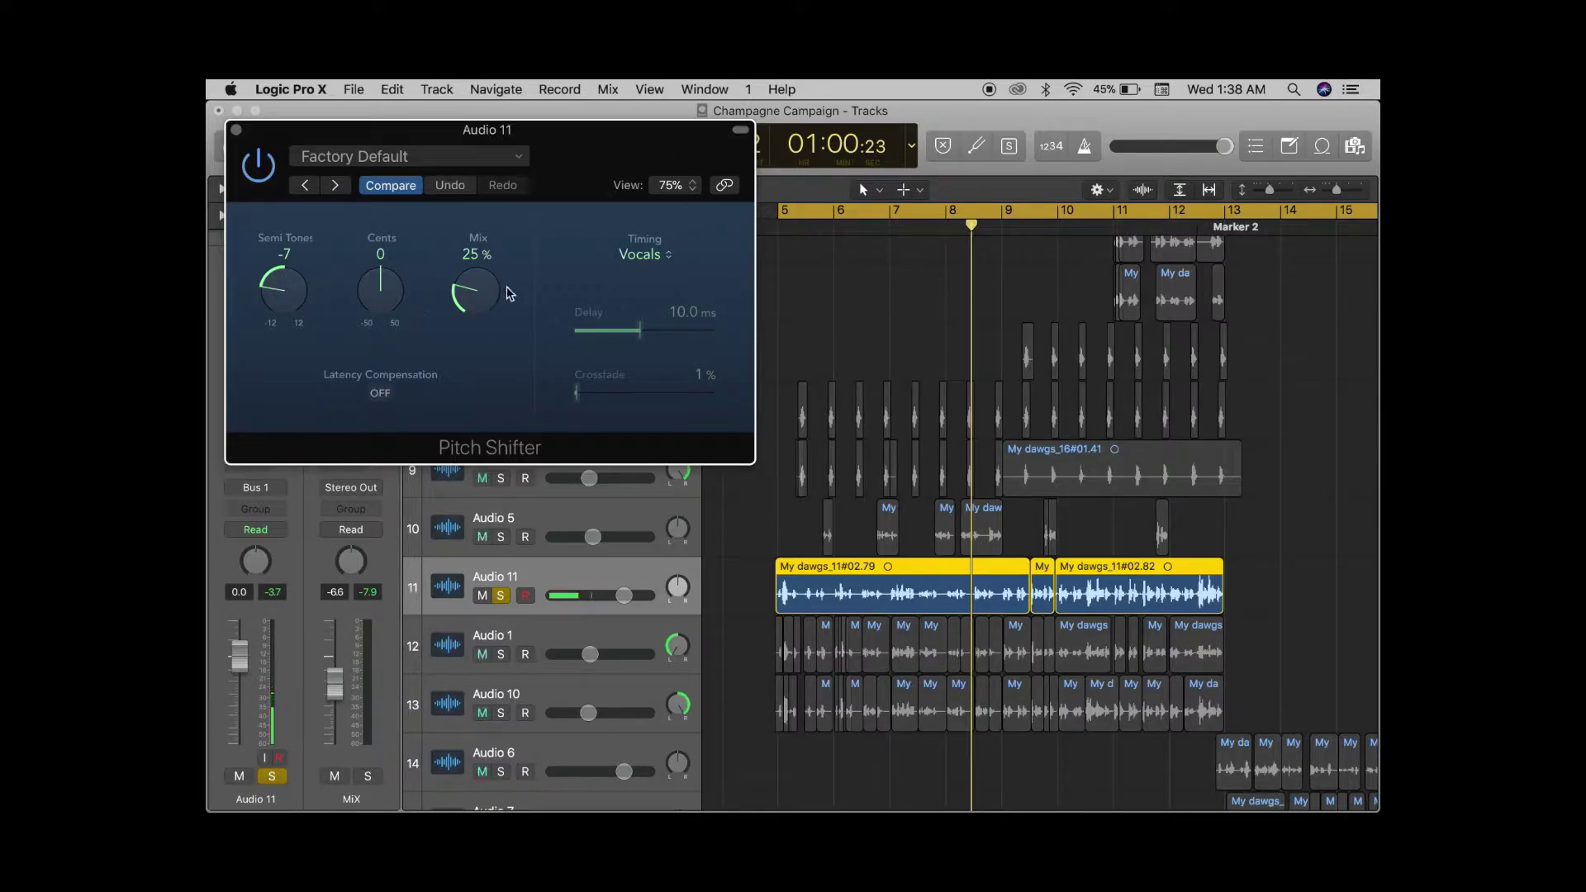
drag(471, 304, 475, 248)
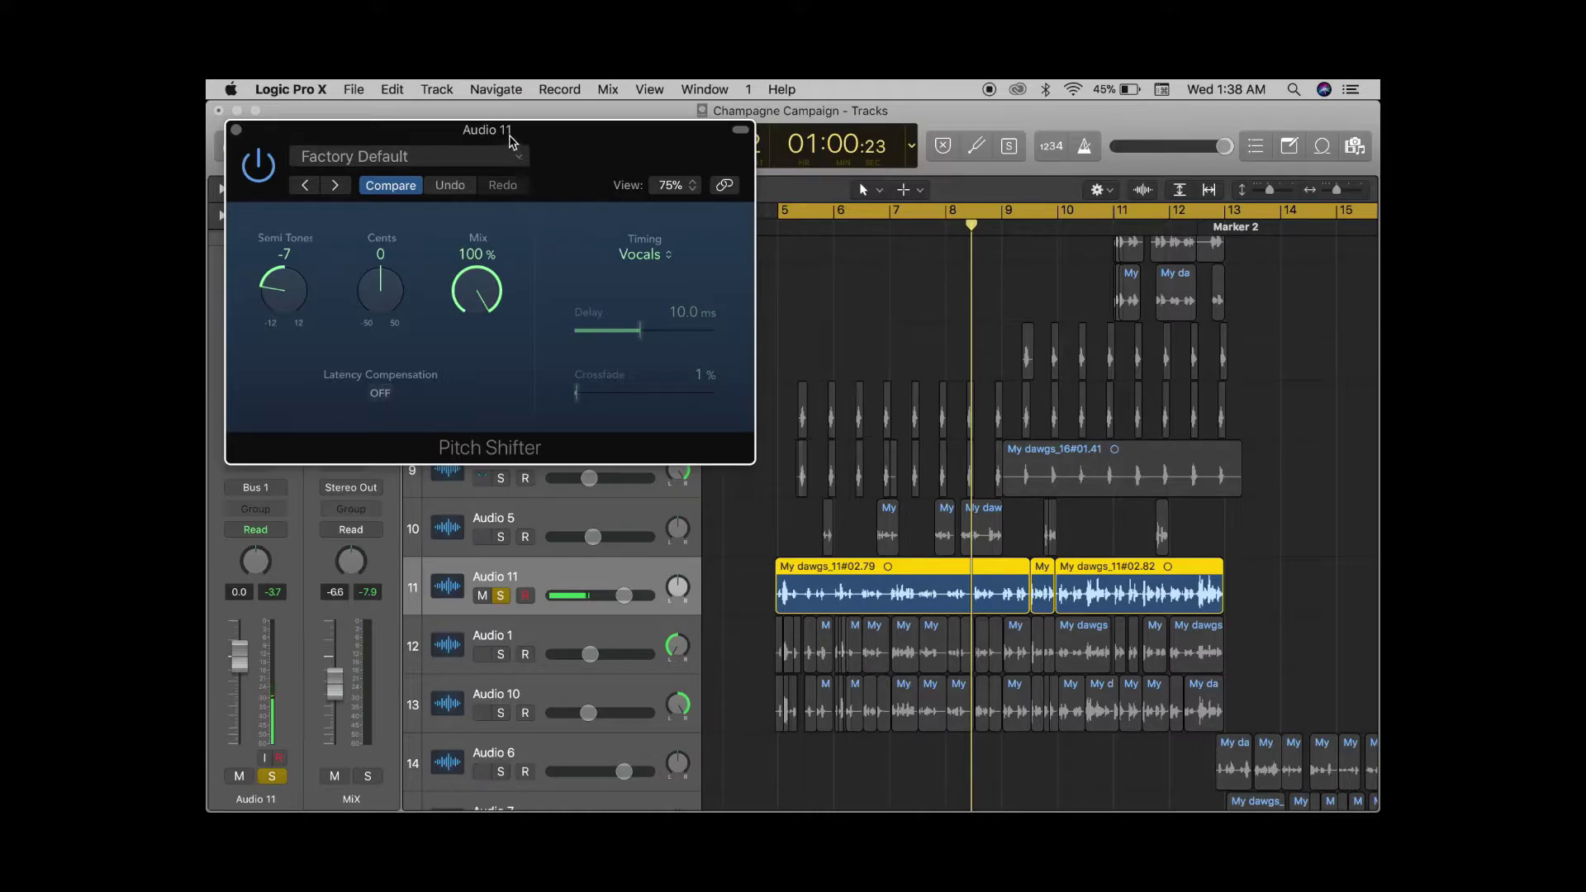
drag(522, 136, 503, 118)
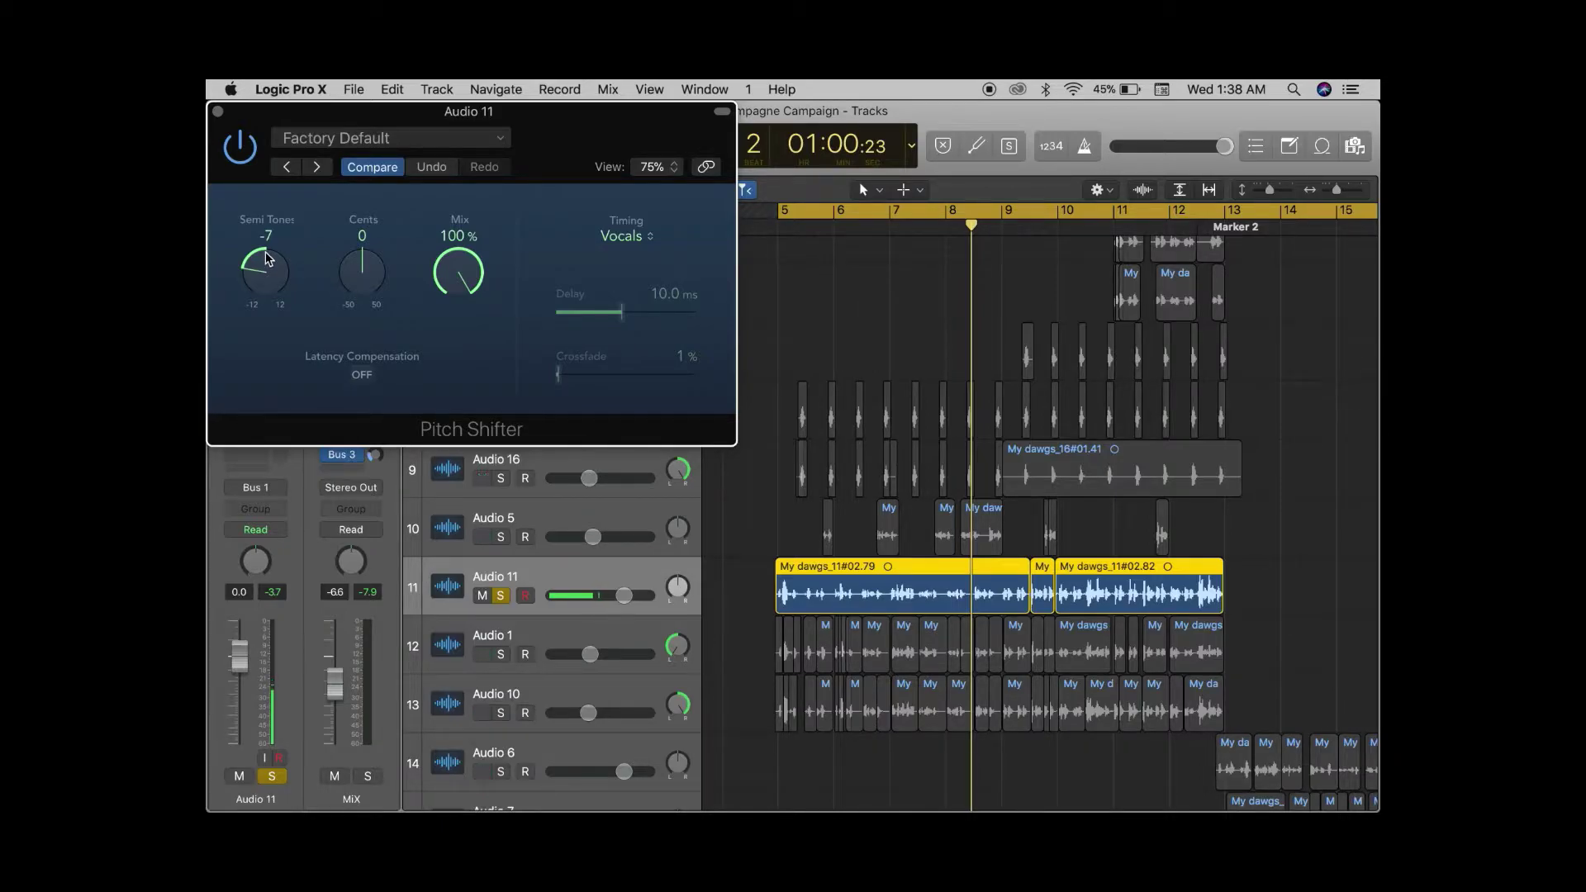
key(Return)
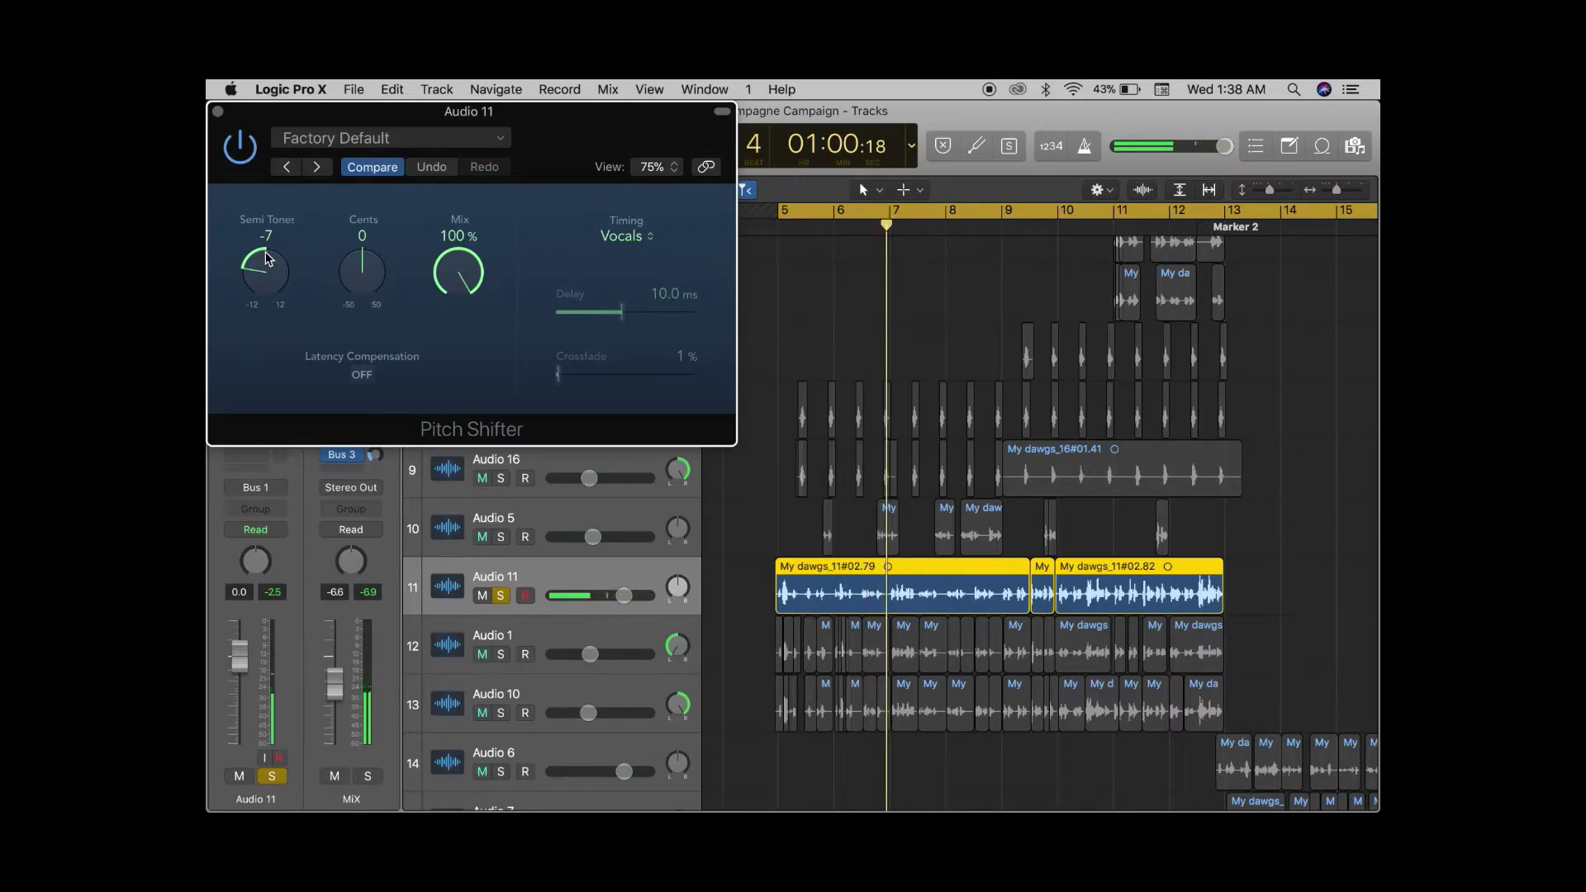
drag(265, 252, 266, 229)
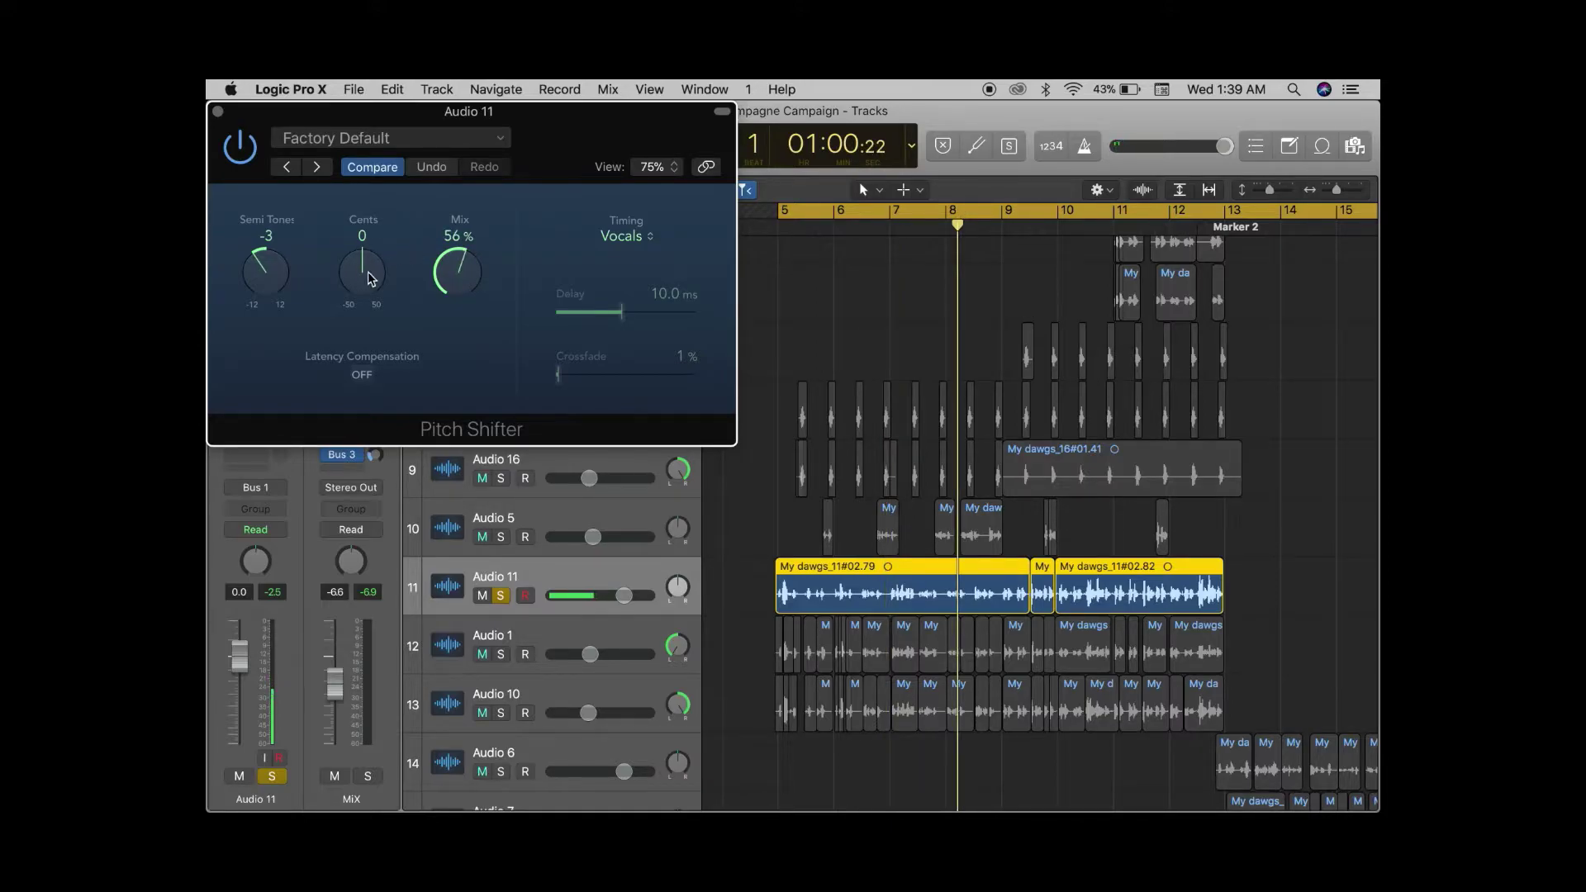
- Return the Pitch Shifter mix to 100% and audition cents detune settings, including 42 cents
drag(436, 267, 462, 87)
mouse_move(366, 284)
mouse_down()
mouse_move(362, 394)
mouse_move(367, 280)
mouse_up()
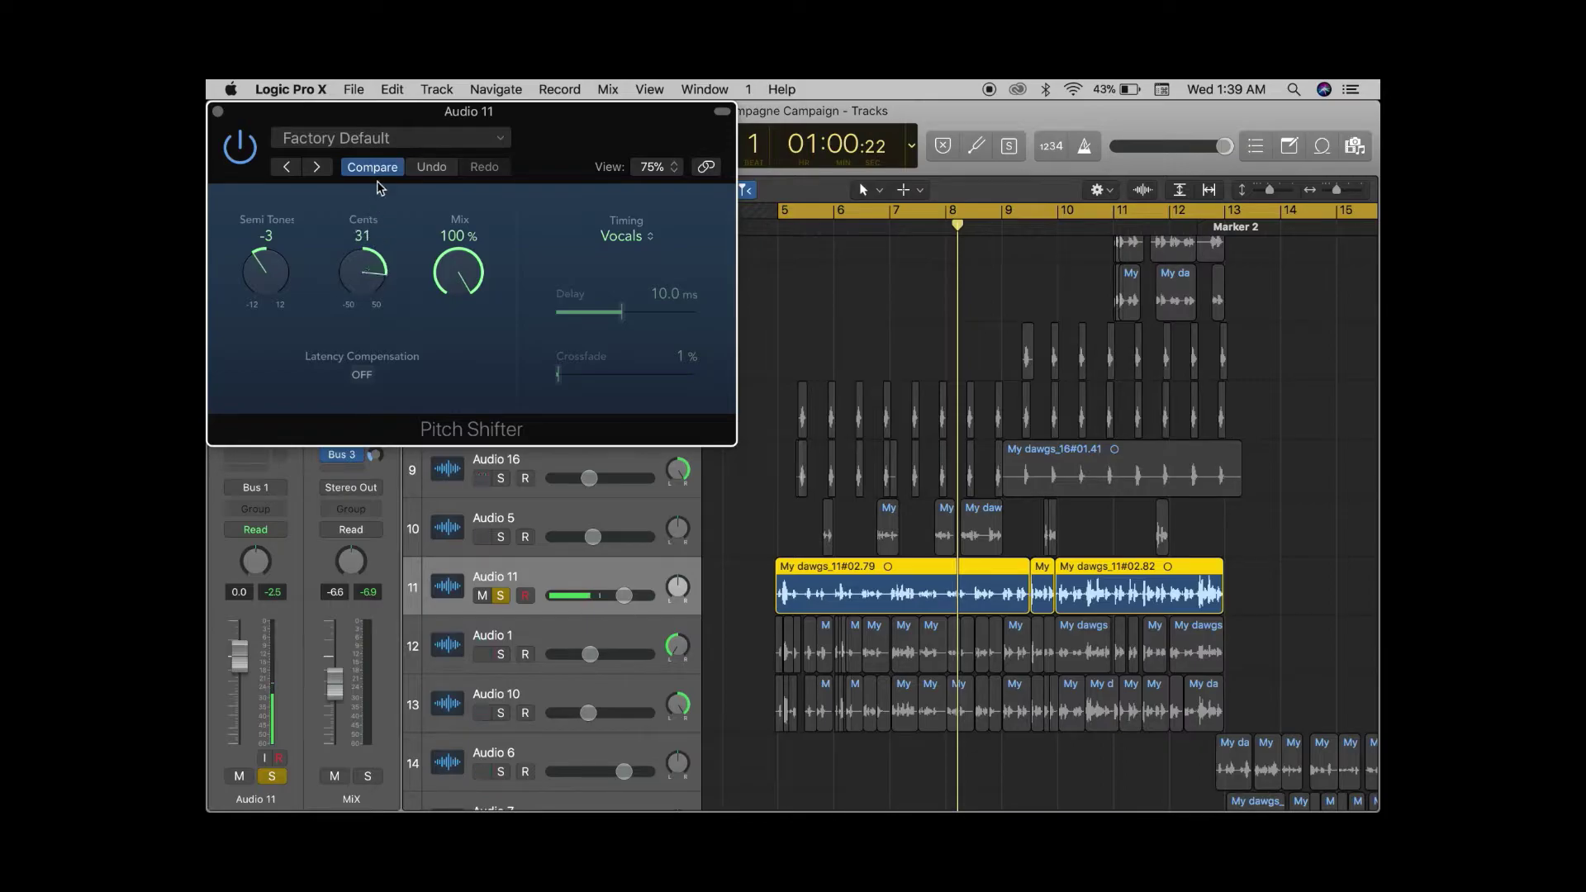
drag(367, 280, 384, 169)
drag(363, 274, 383, 516)
key(space)
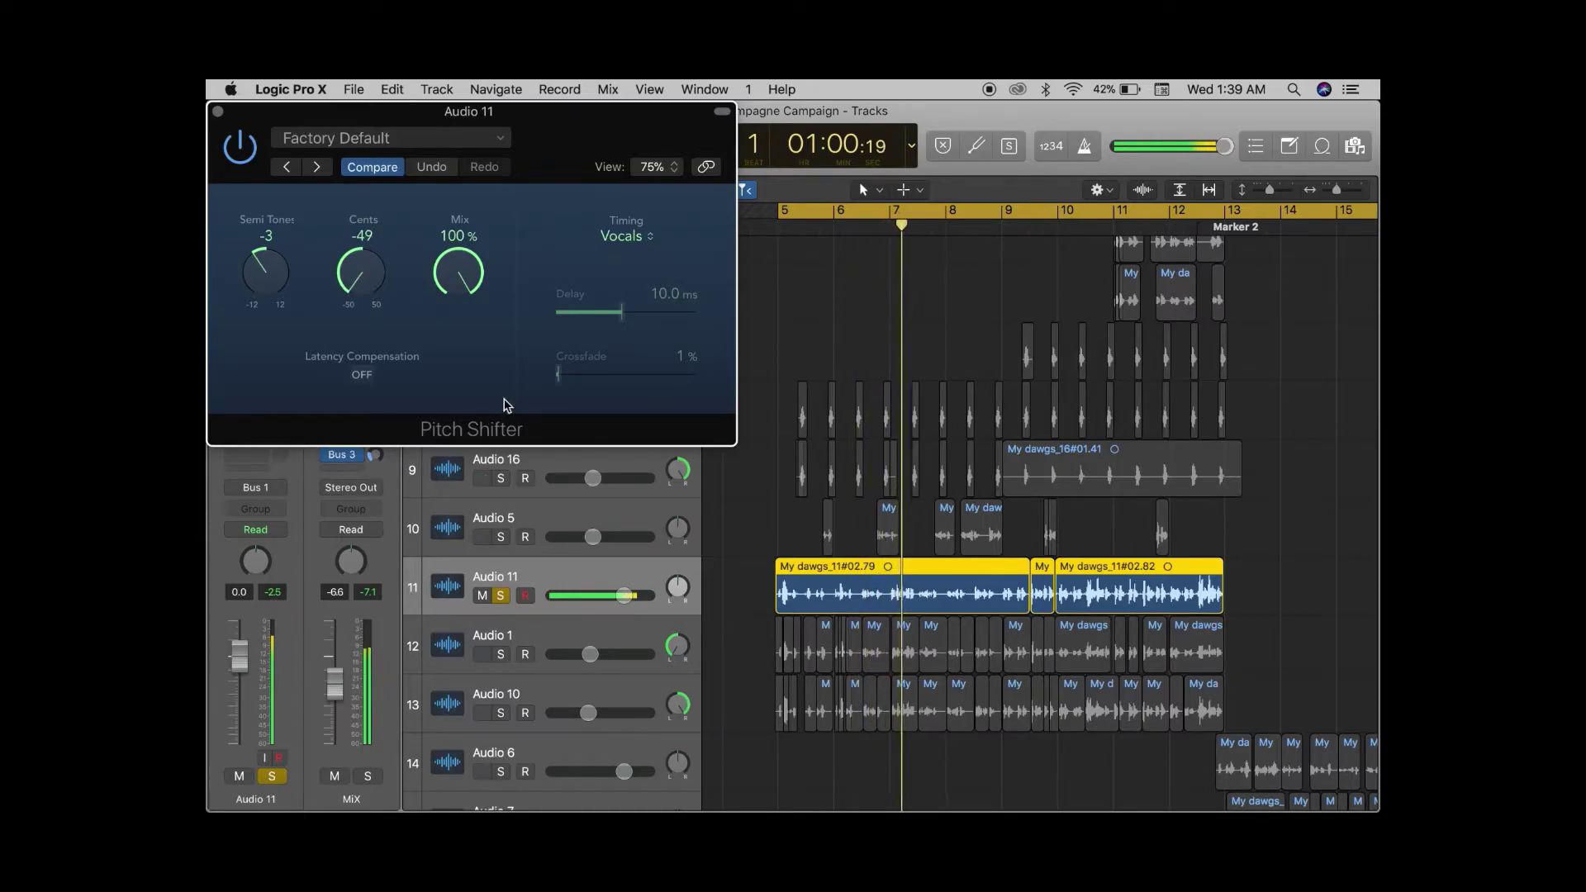
- Deselect the Audio 11 regions, shift the Pitch Shifter window right, and reset Cents to 0
click(852, 330)
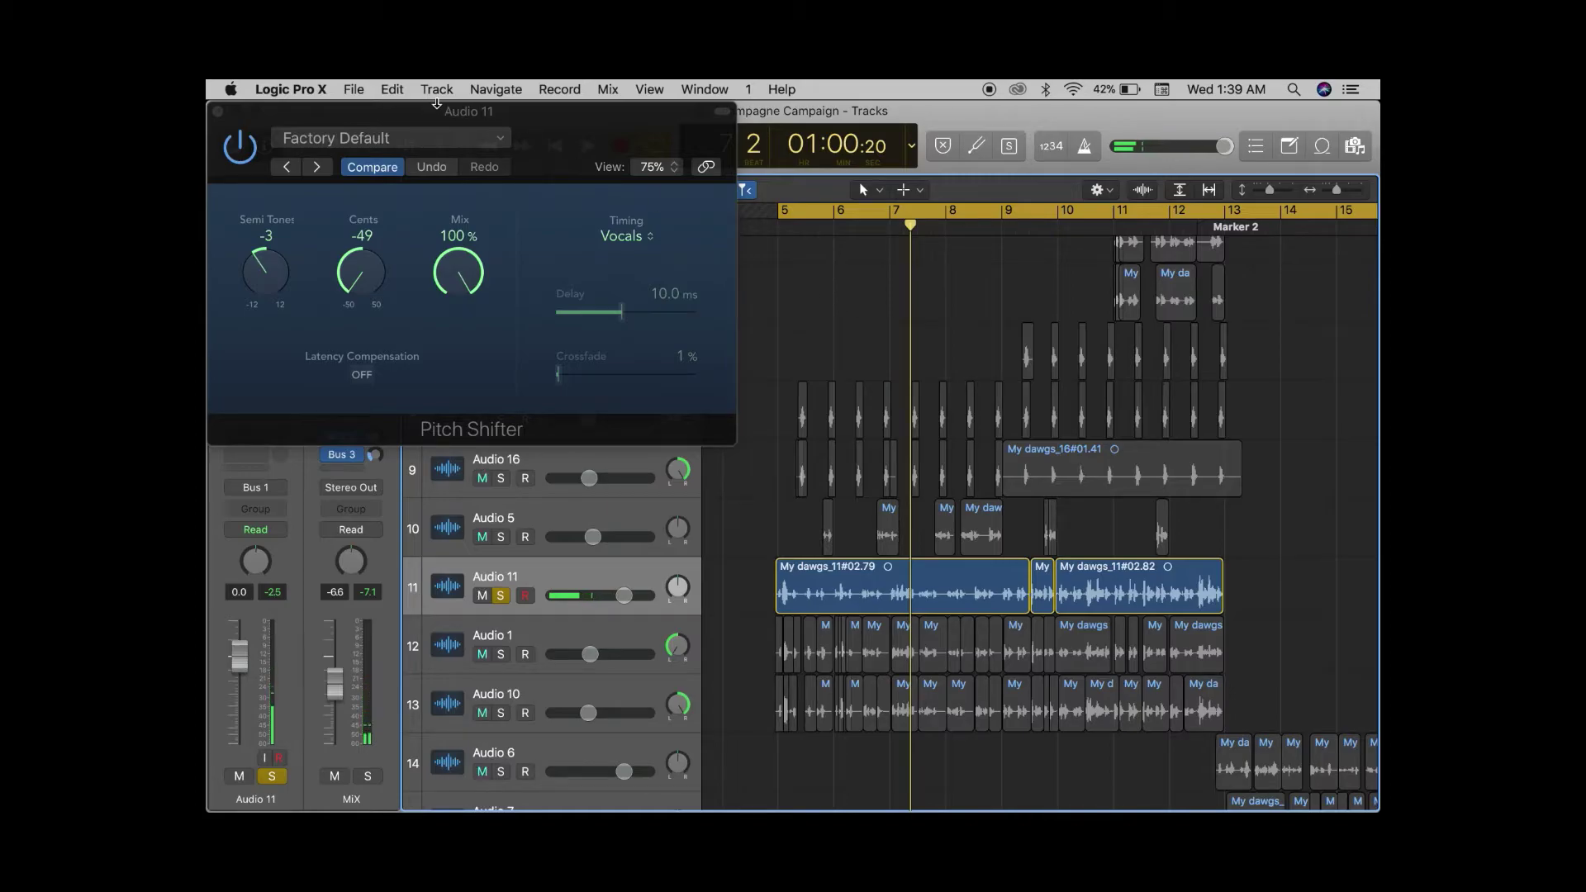
drag(439, 110, 500, 160)
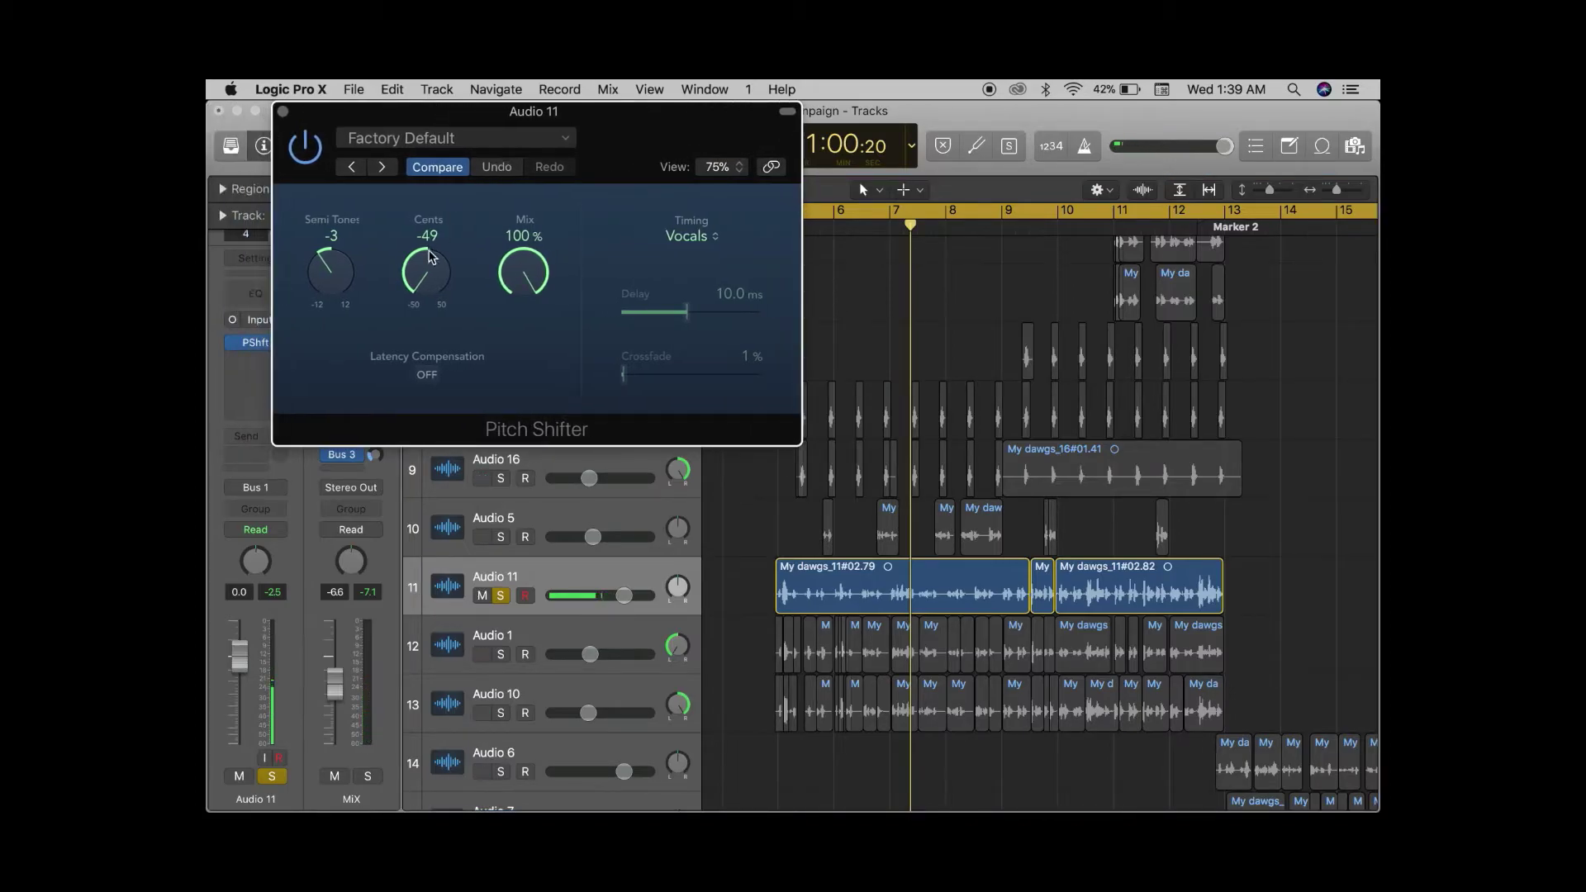
alt+click(428, 270)
- Reopen the Pitch Shifter, try a small cents detune, and close its window again
click(284, 112)
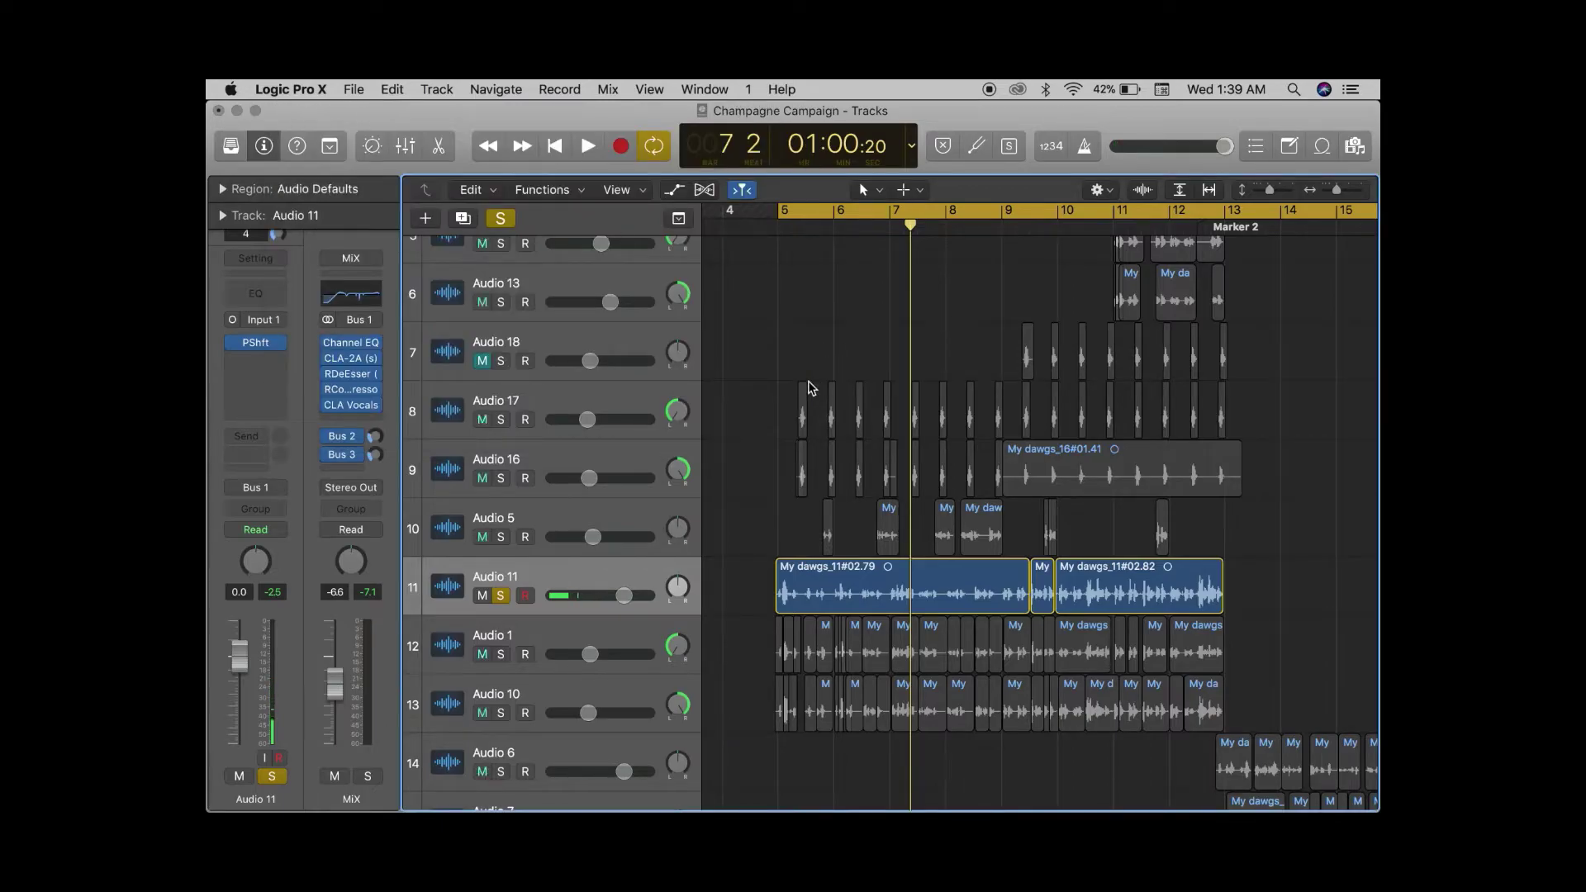
scroll(808, 388, up, 3)
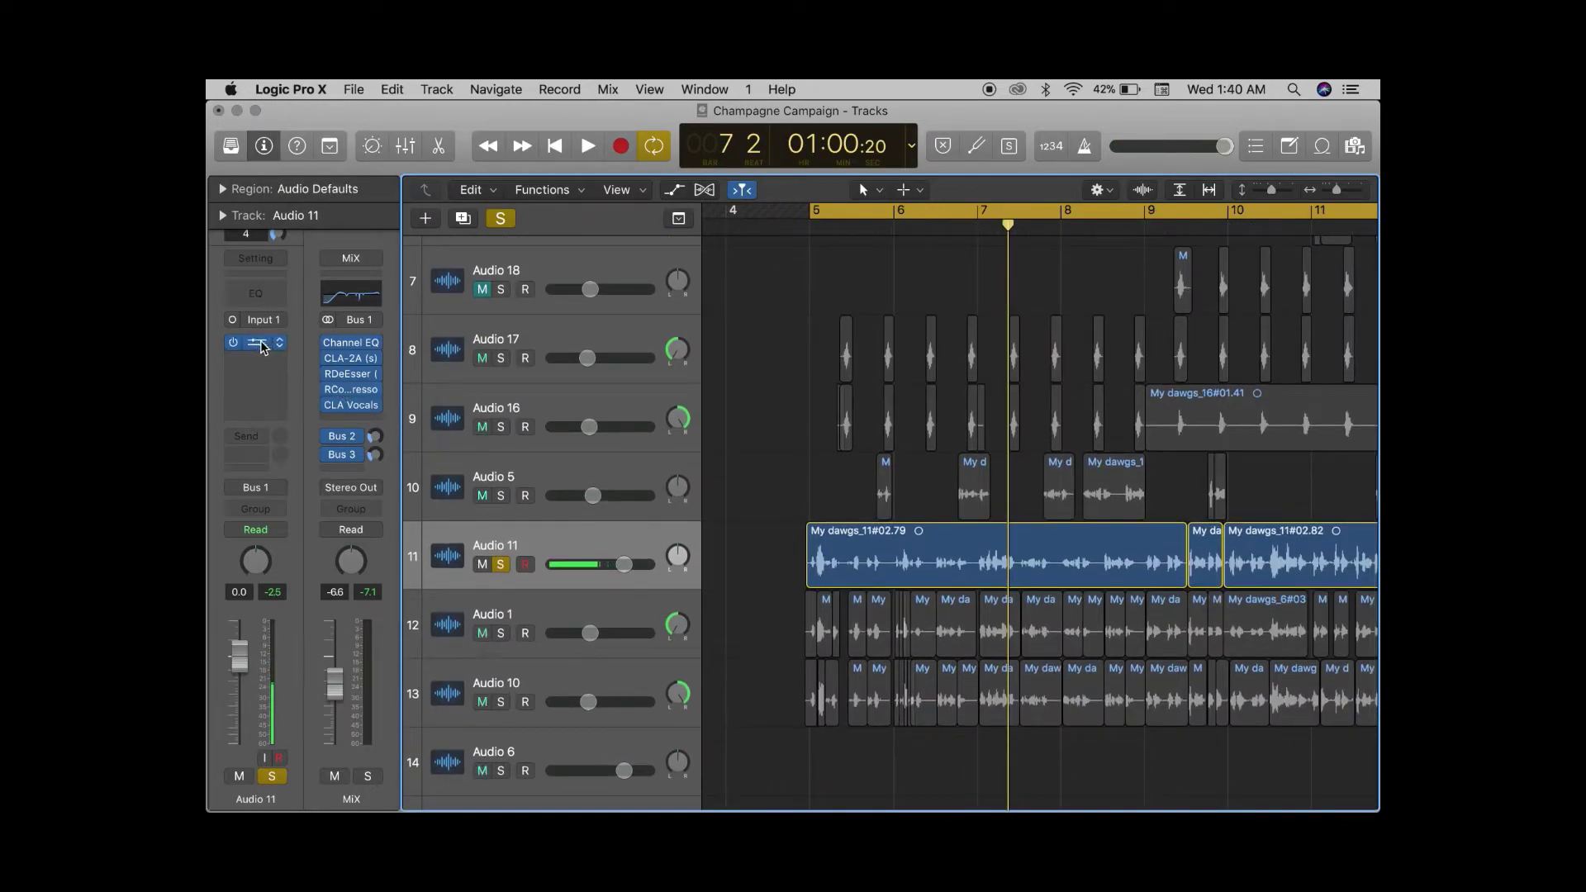
click(256, 344)
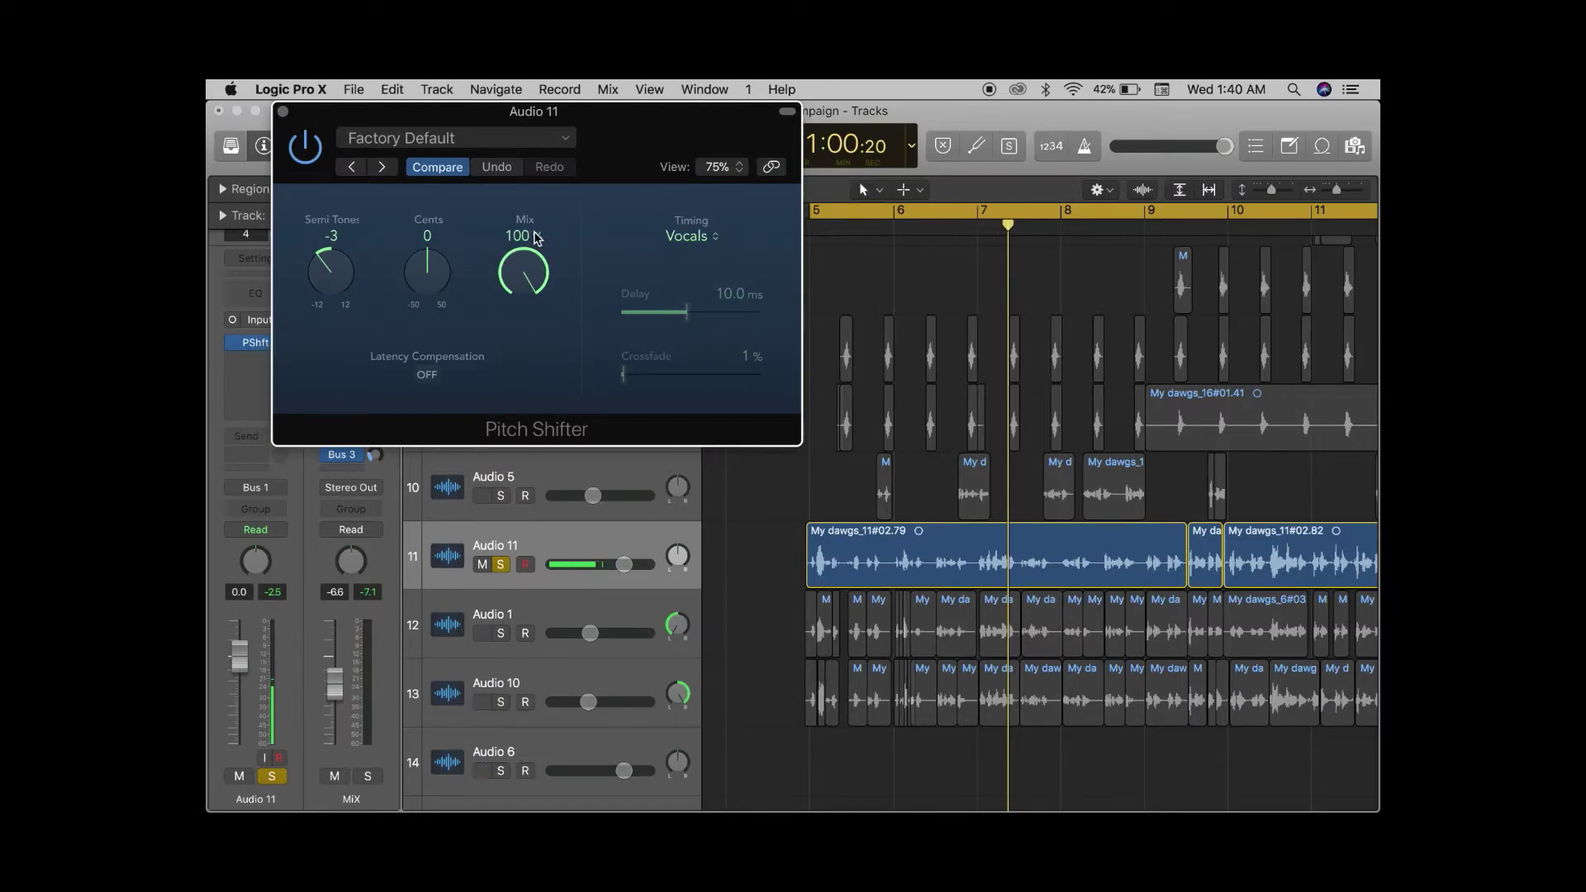
mouse_move(439, 276)
mouse_down()
mouse_move(390, 457)
mouse_move(449, 195)
mouse_move(421, 281)
mouse_move(423, 267)
mouse_up()
click(282, 112)
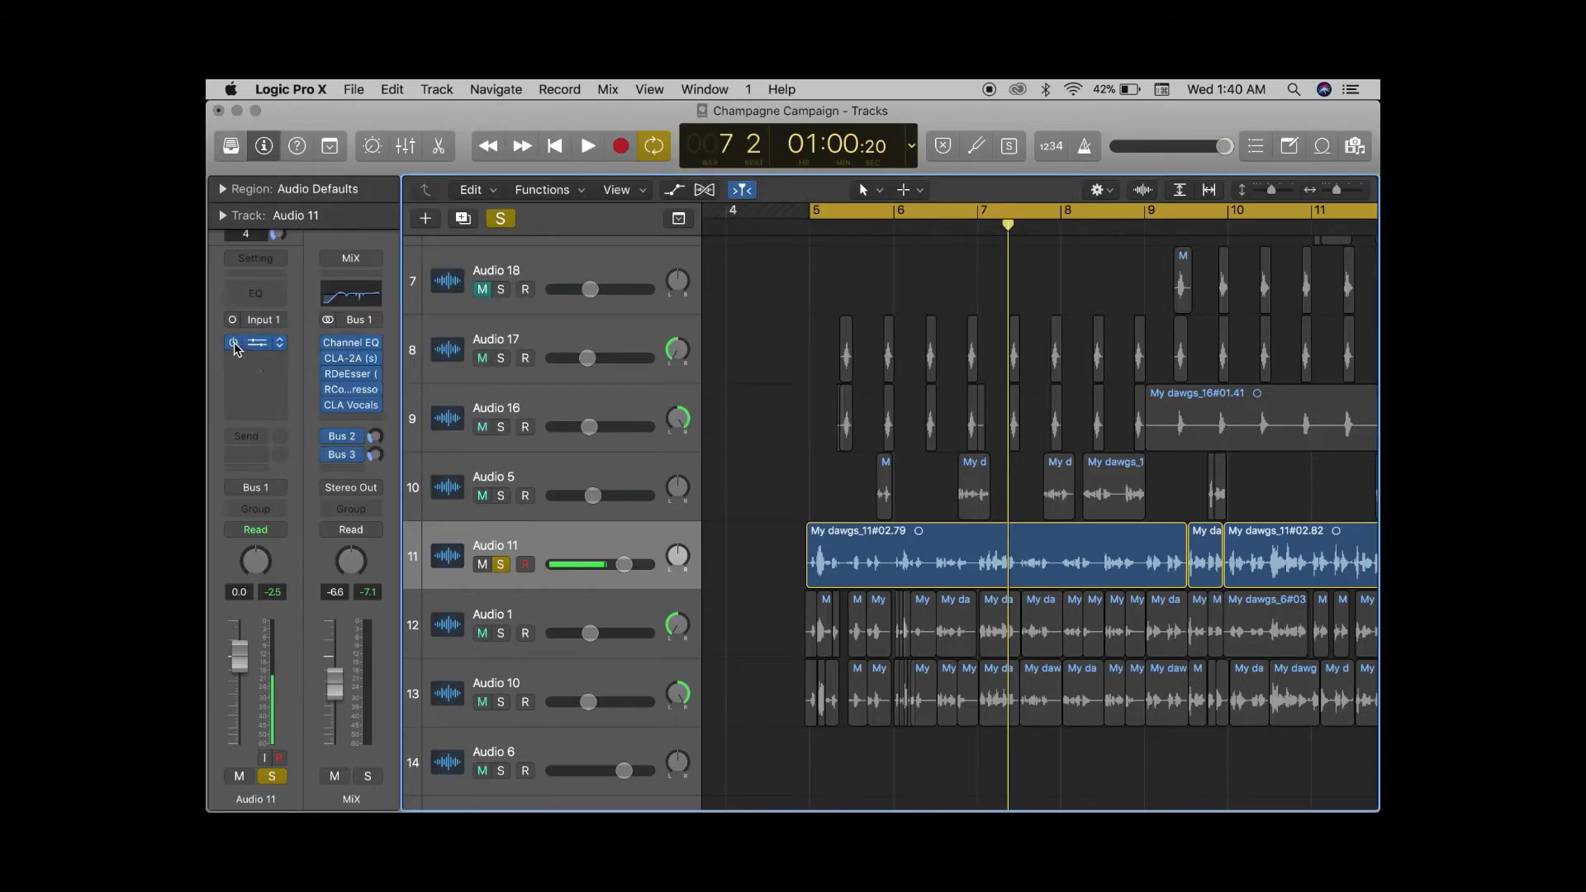
- Insert a mono Vocal Transformer on Audio 11 with Formant -5 and Pitch -6, auditioning playback
mouse_move(255, 343)
click(277, 343)
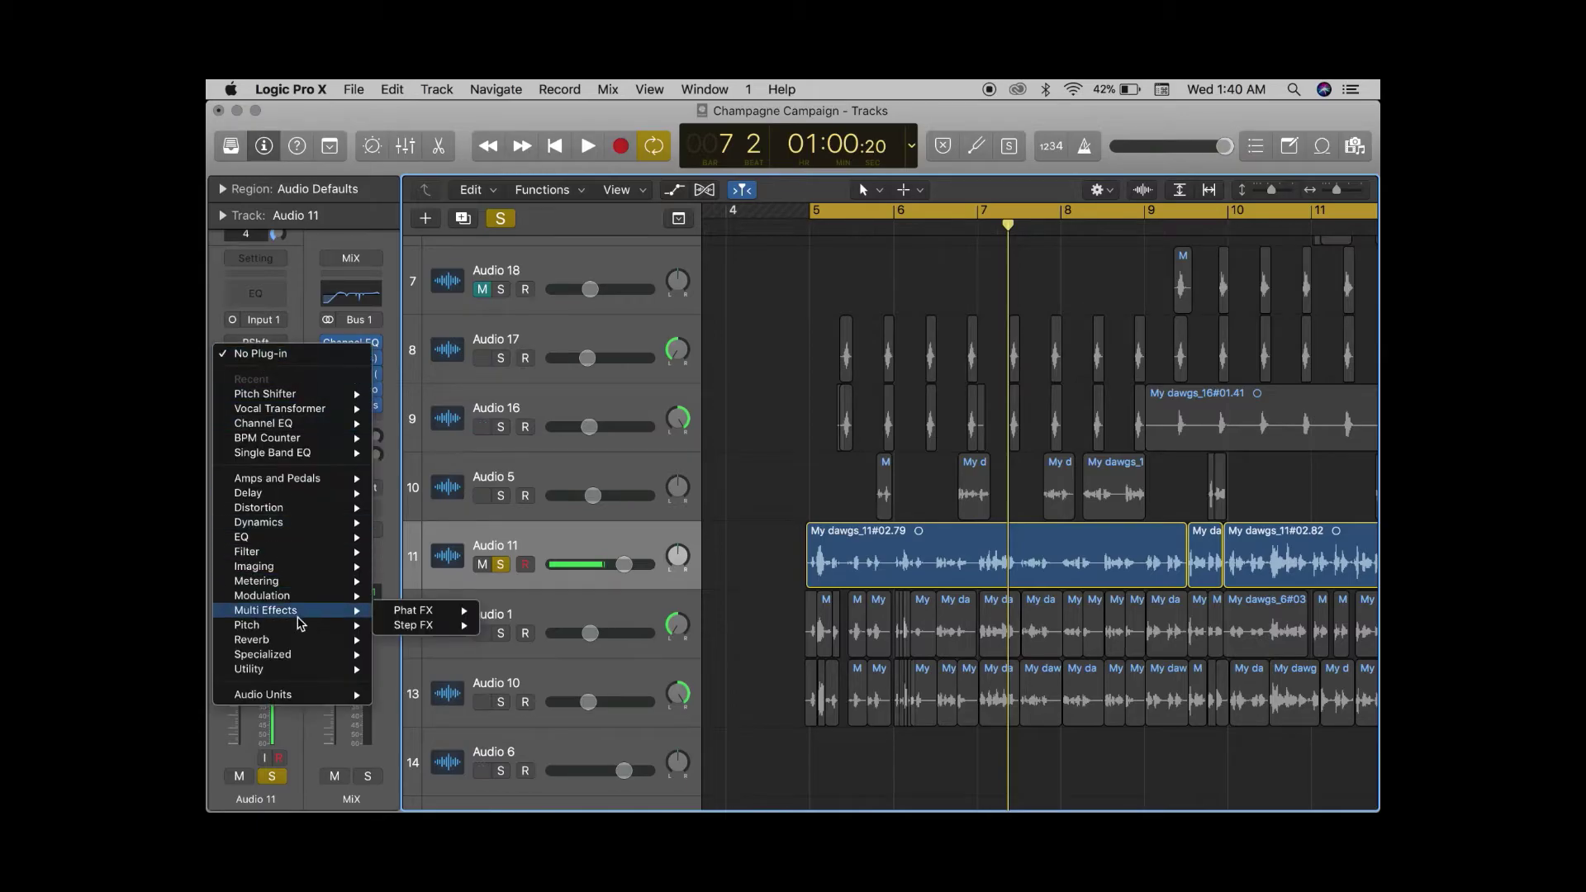
mouse_move(438, 654)
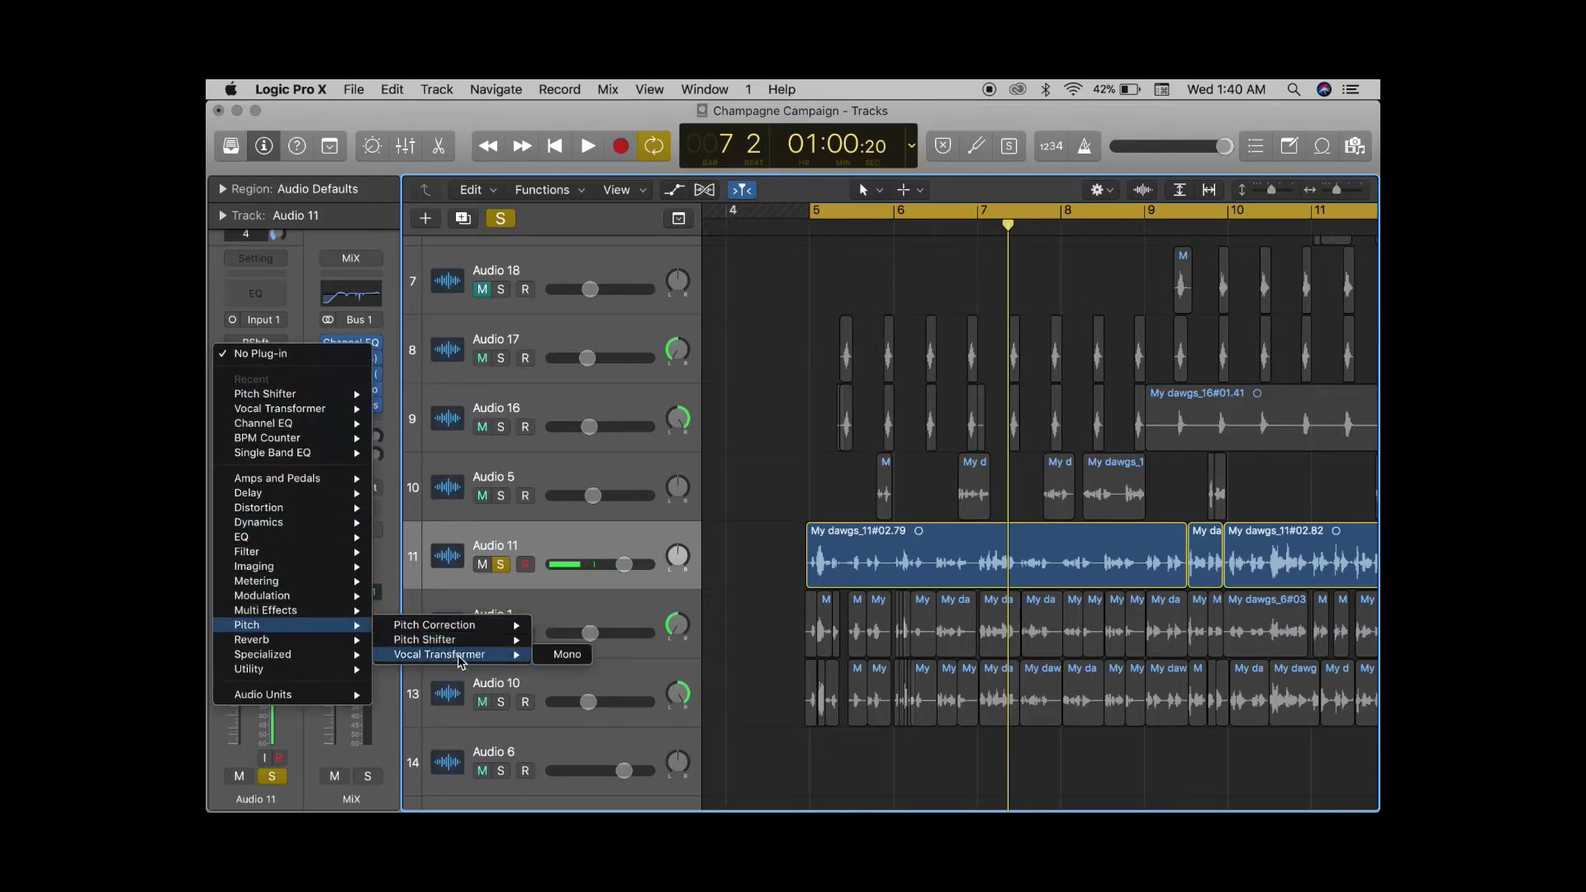
click(457, 654)
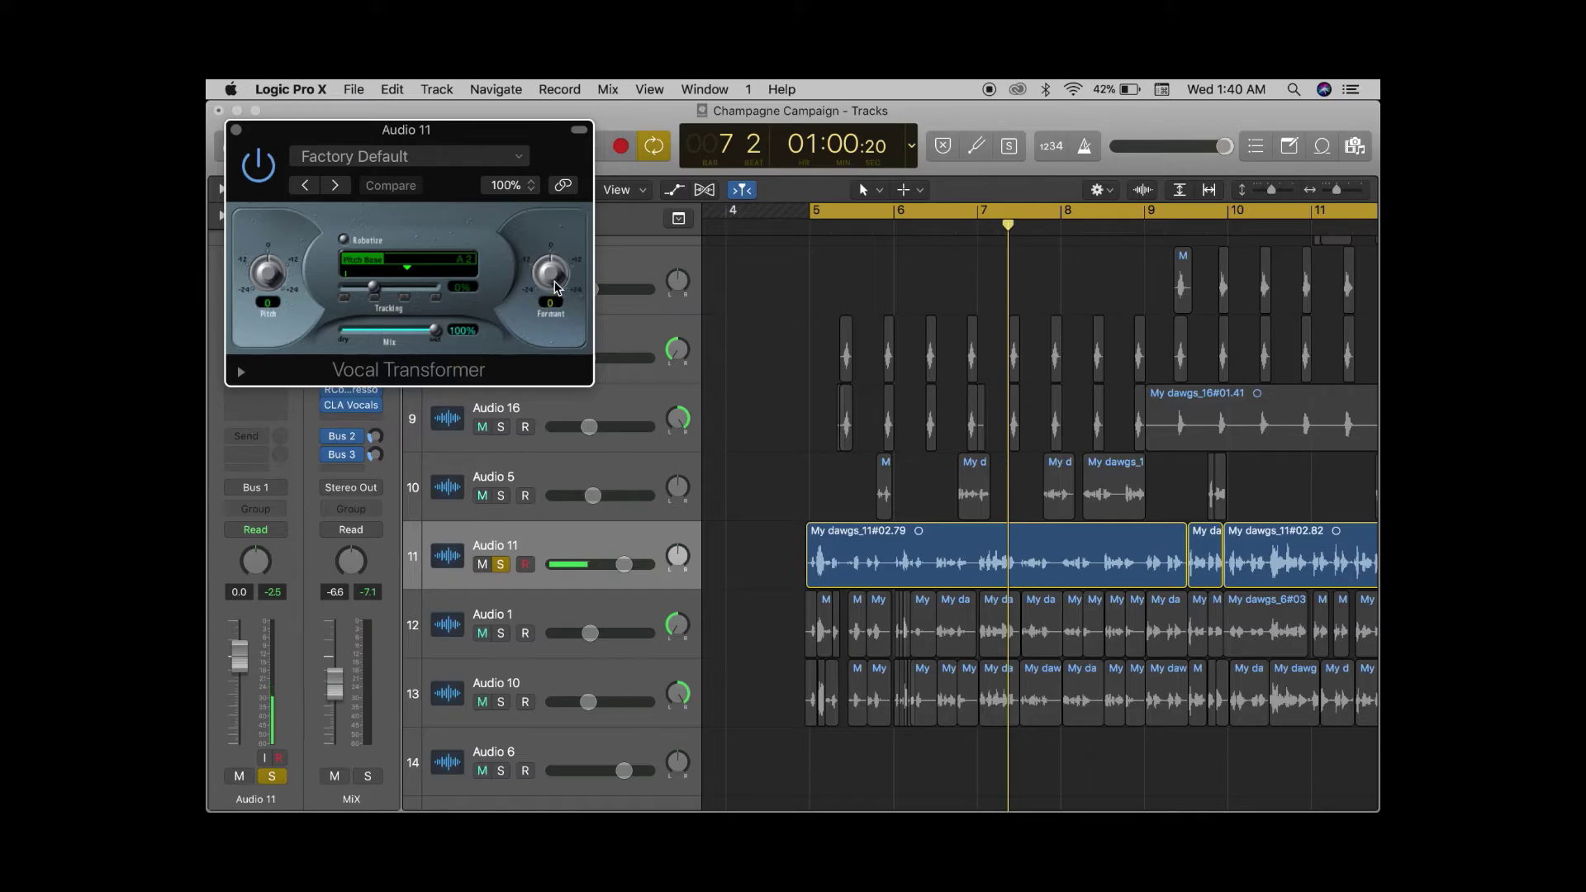
key(space)
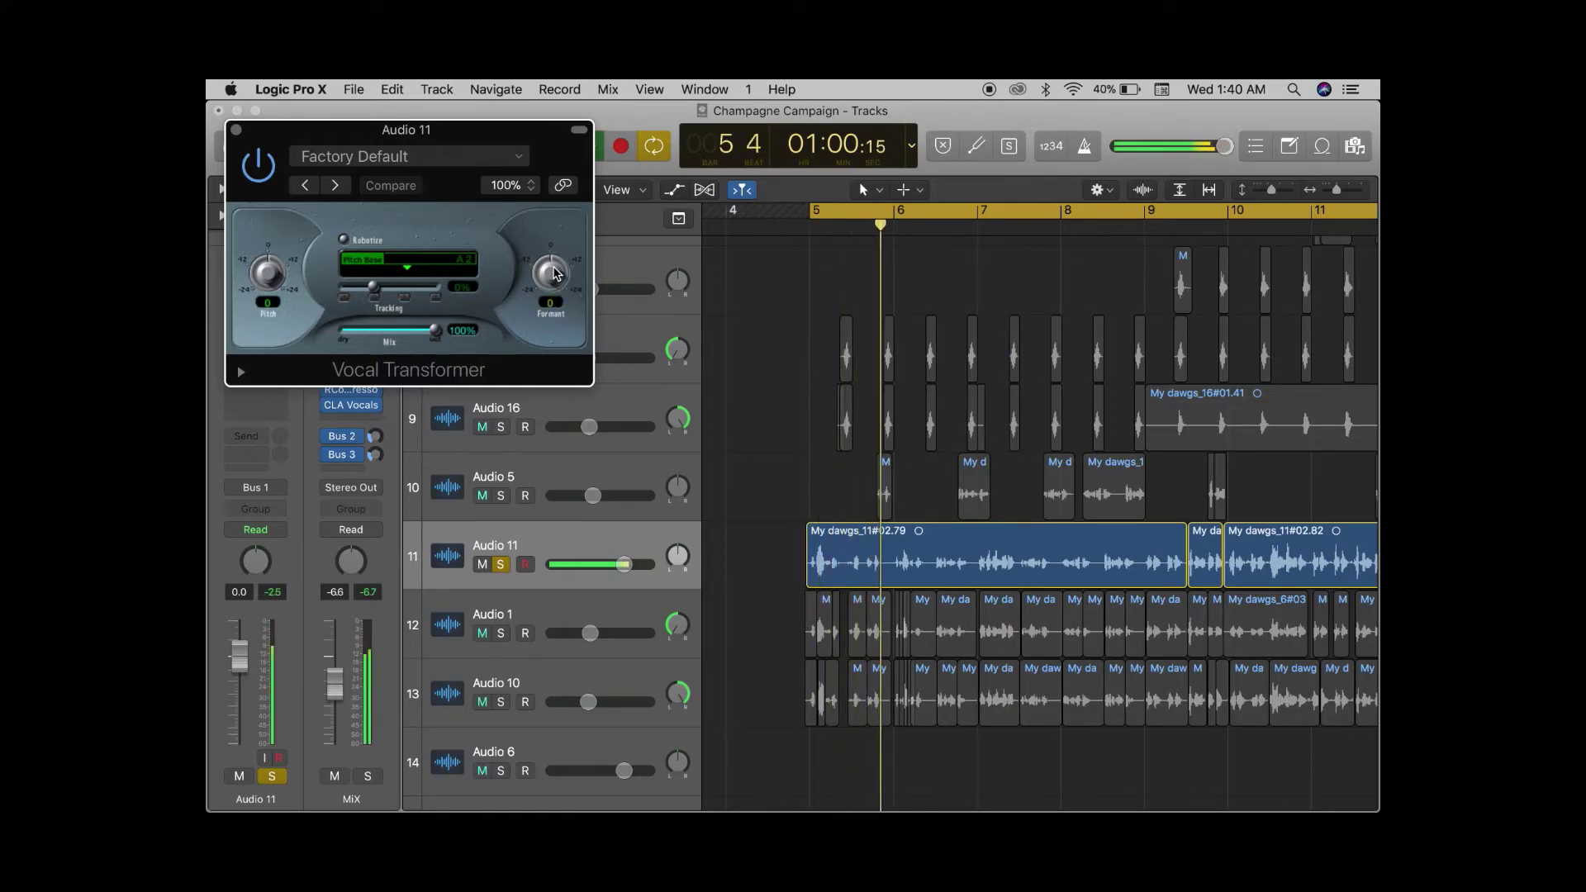
drag(554, 274, 554, 283)
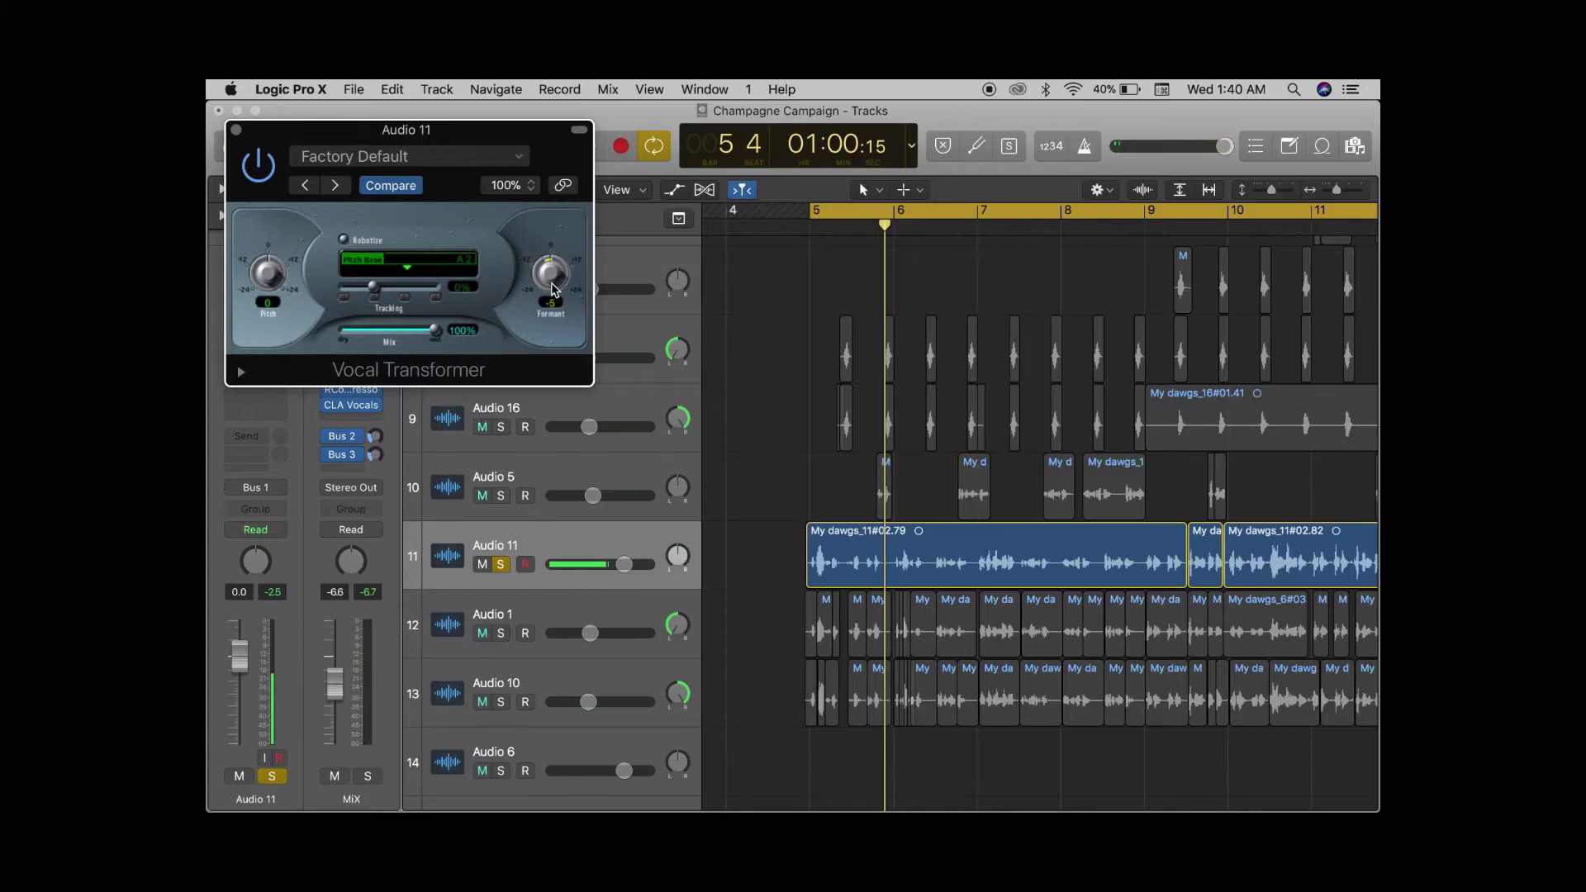
key(space)
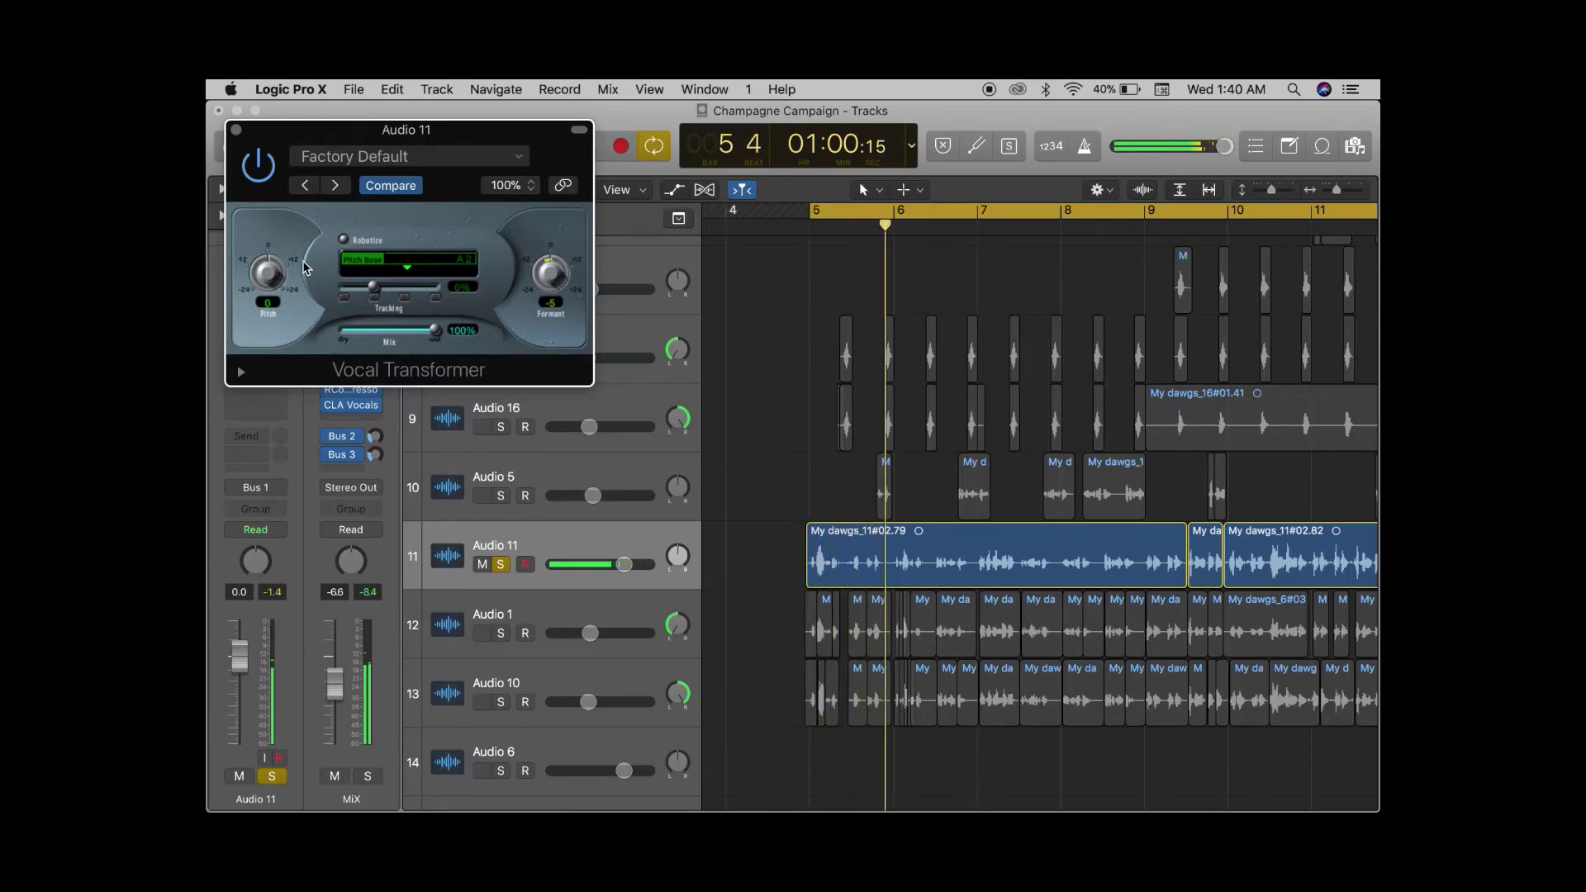
mouse_move(274, 273)
mouse_down()
mouse_move(272, 289)
mouse_move(281, 278)
mouse_up()
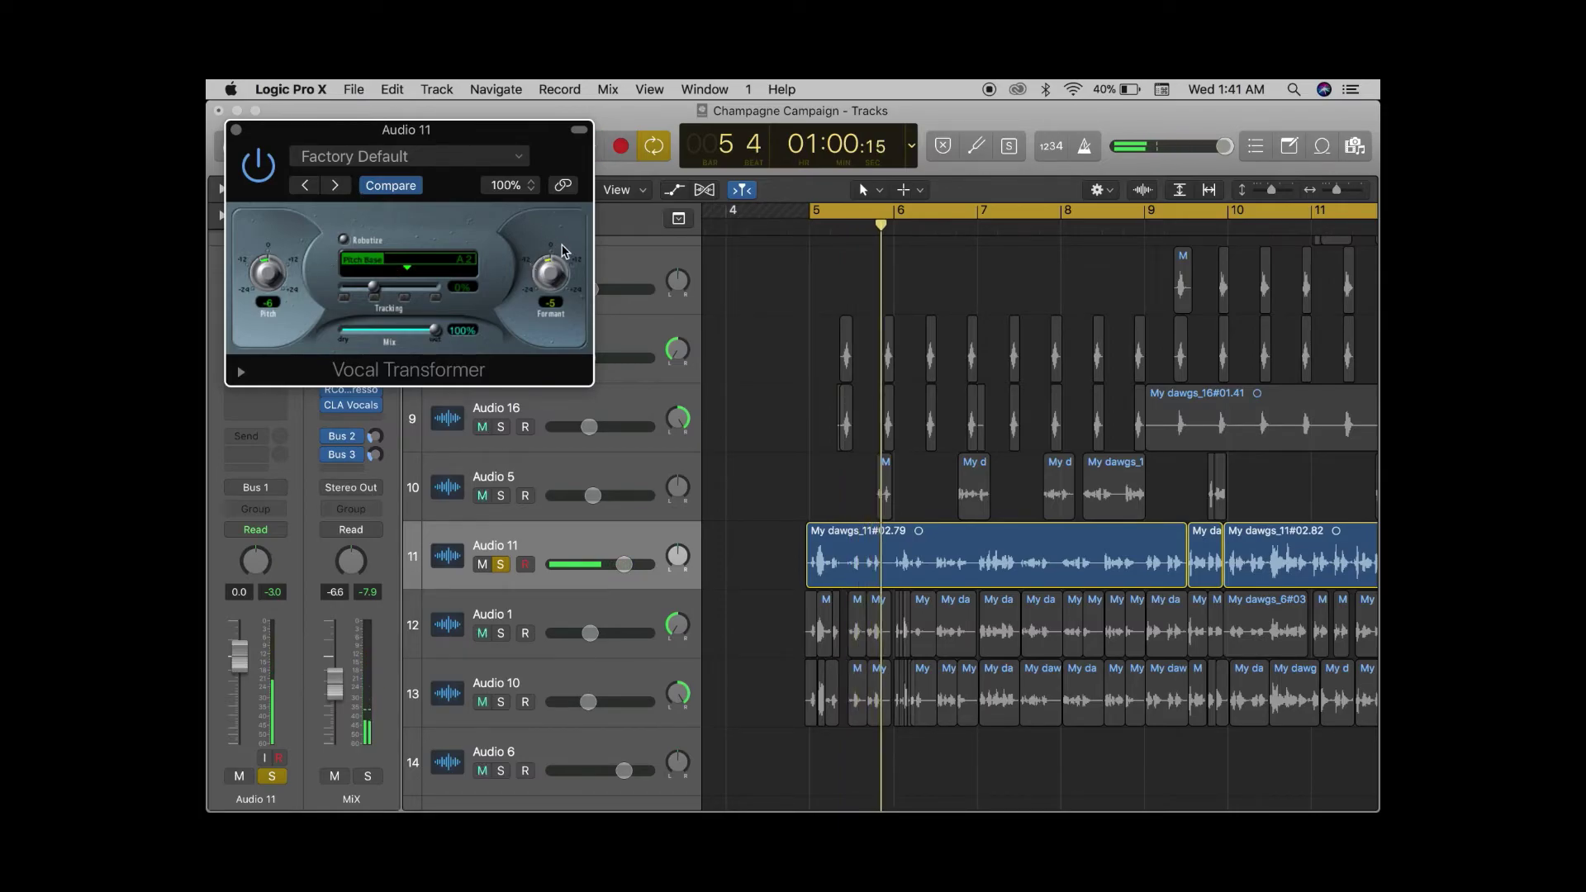
- Enable Robotize, audition a lower effect mix, then return the mix to 100%
click(347, 242)
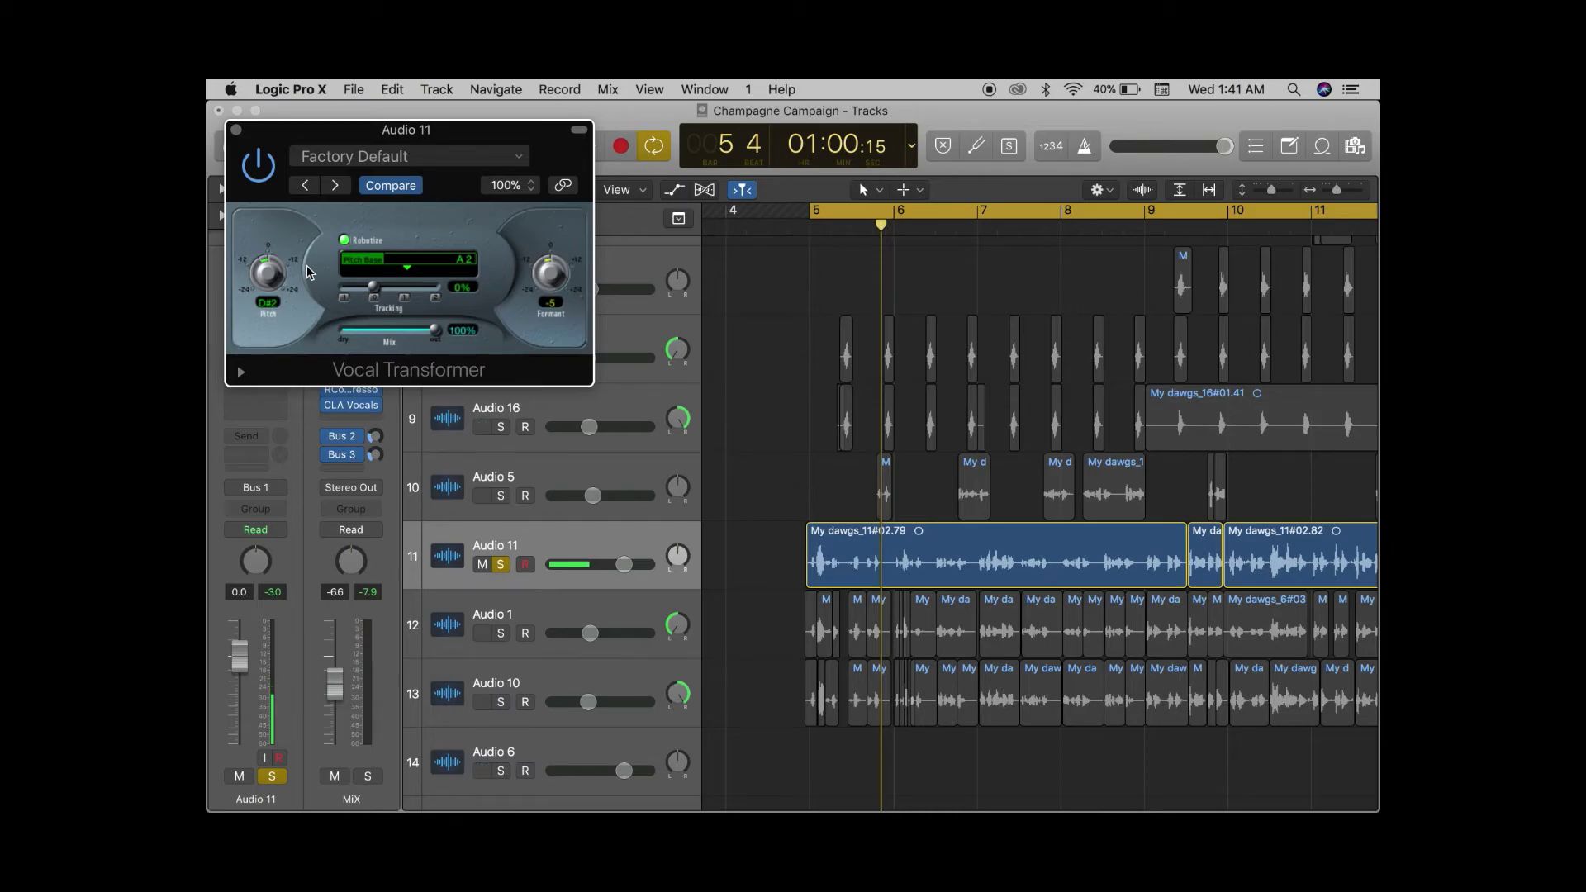
key(space)
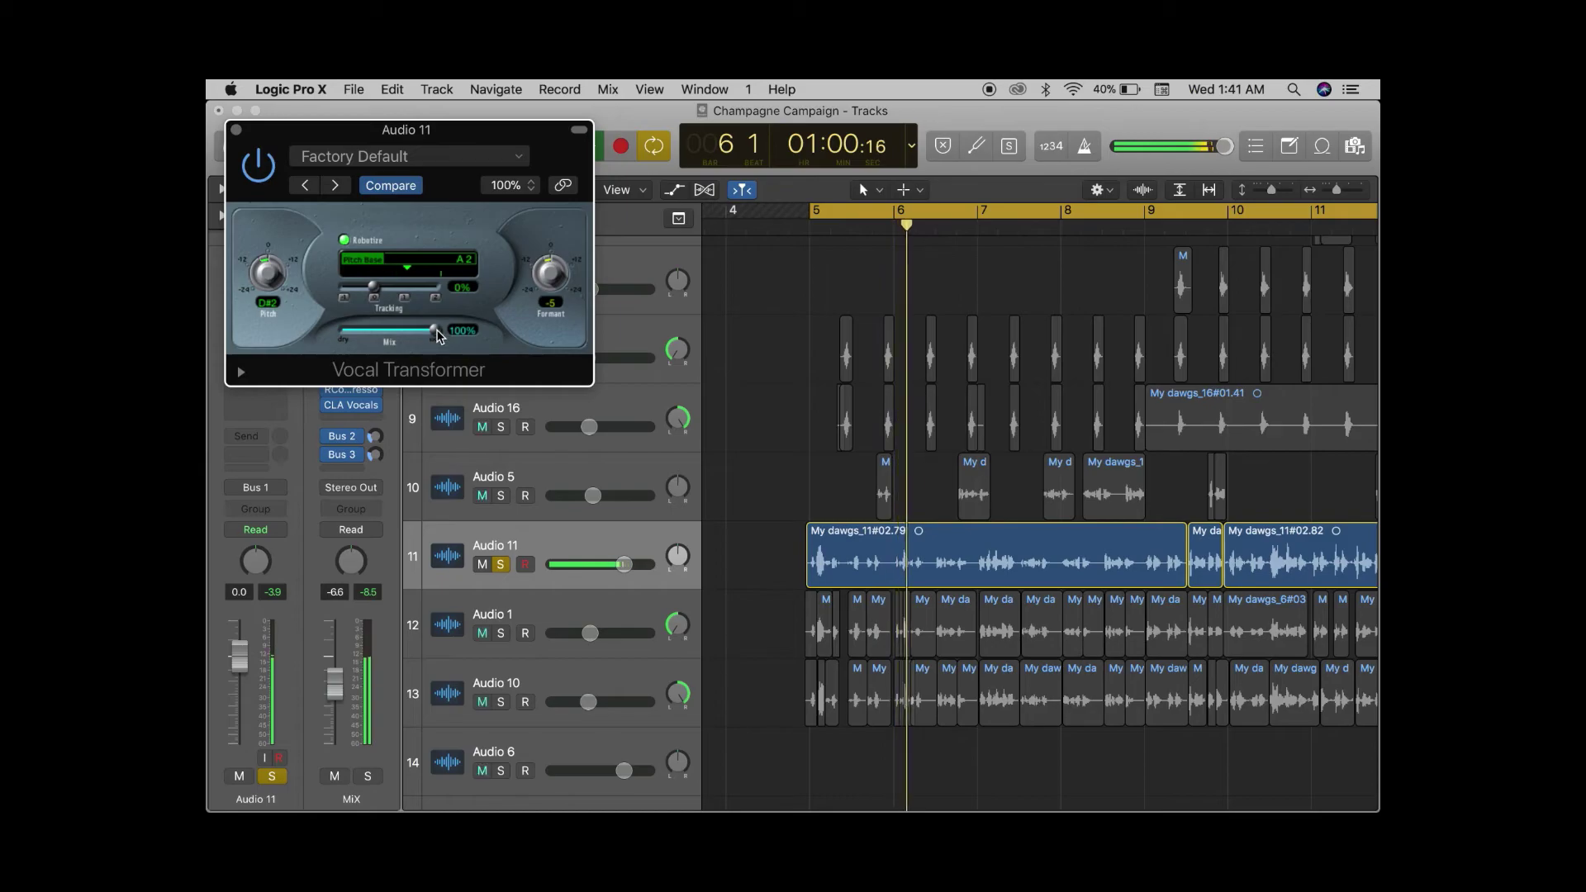
drag(436, 335, 398, 355)
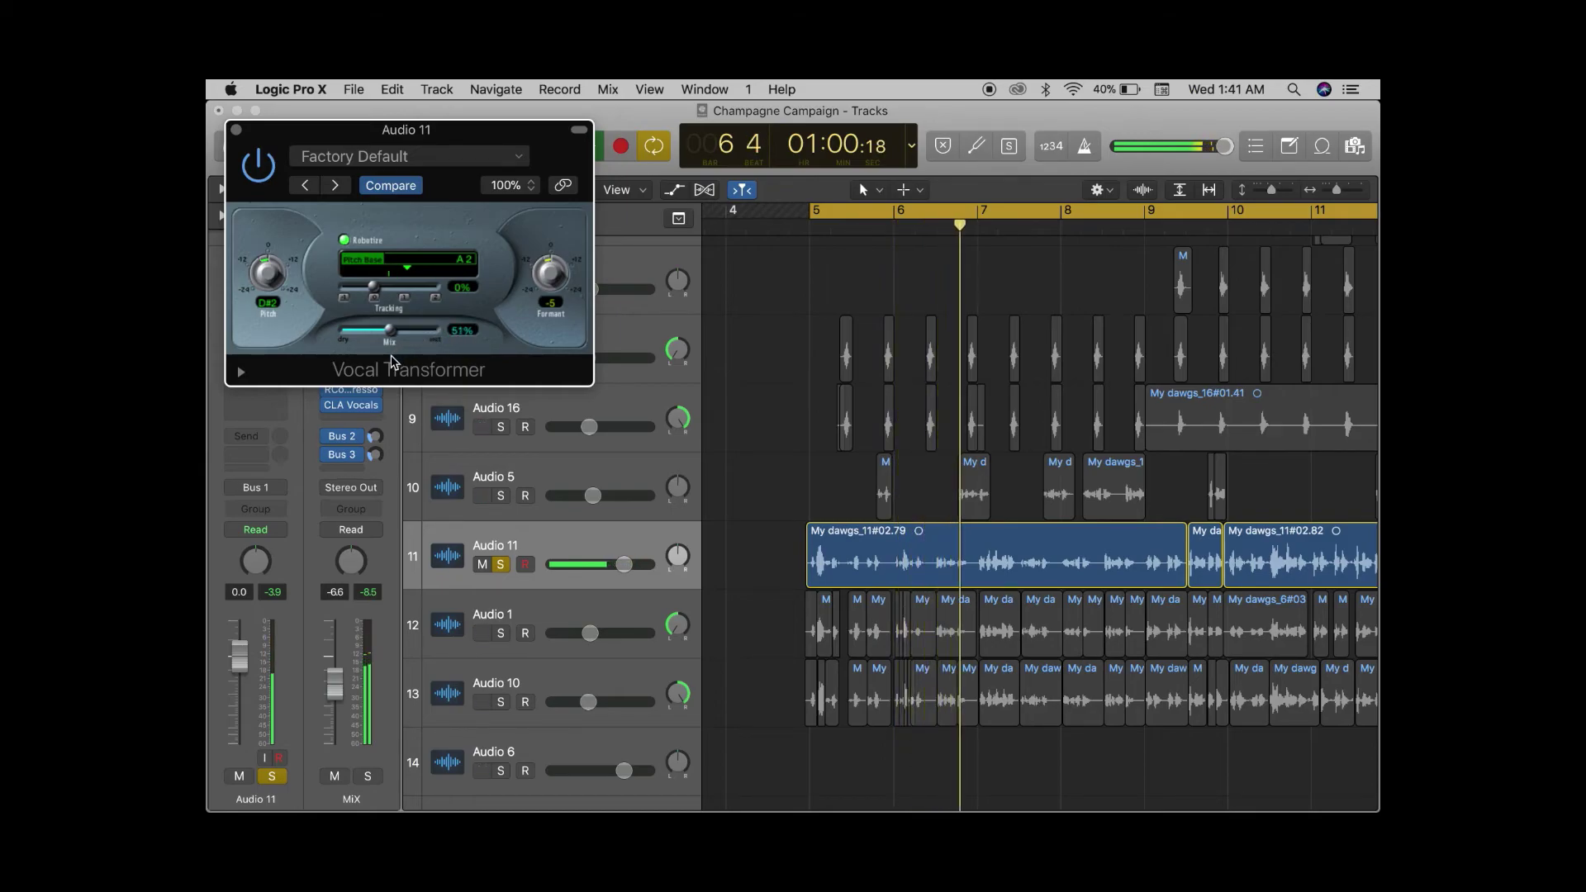
drag(392, 360, 389, 370)
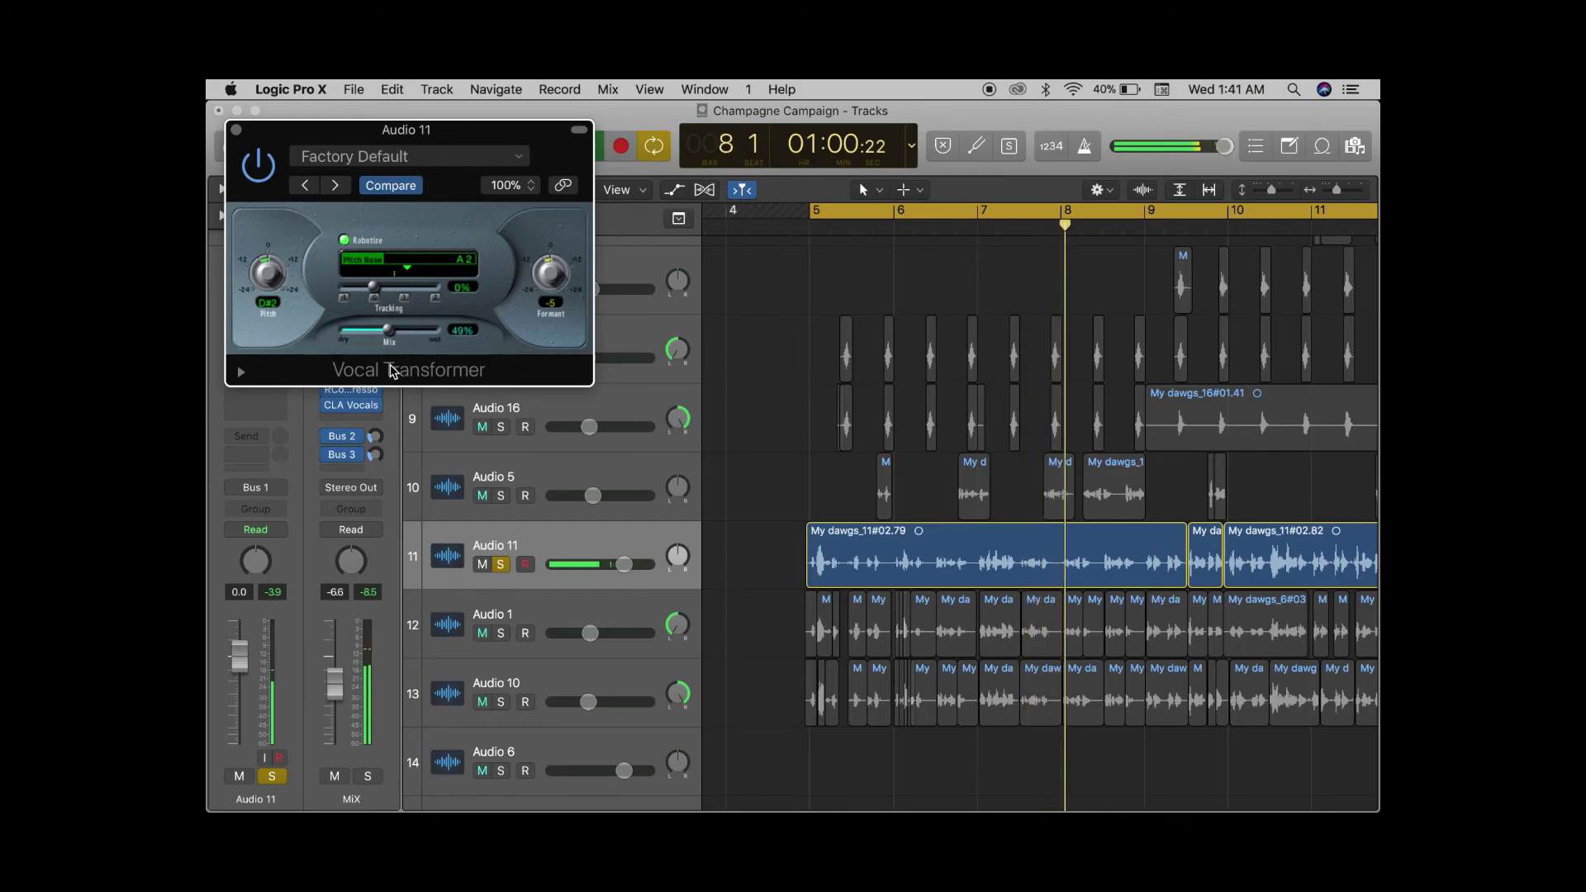
drag(392, 369, 471, 341)
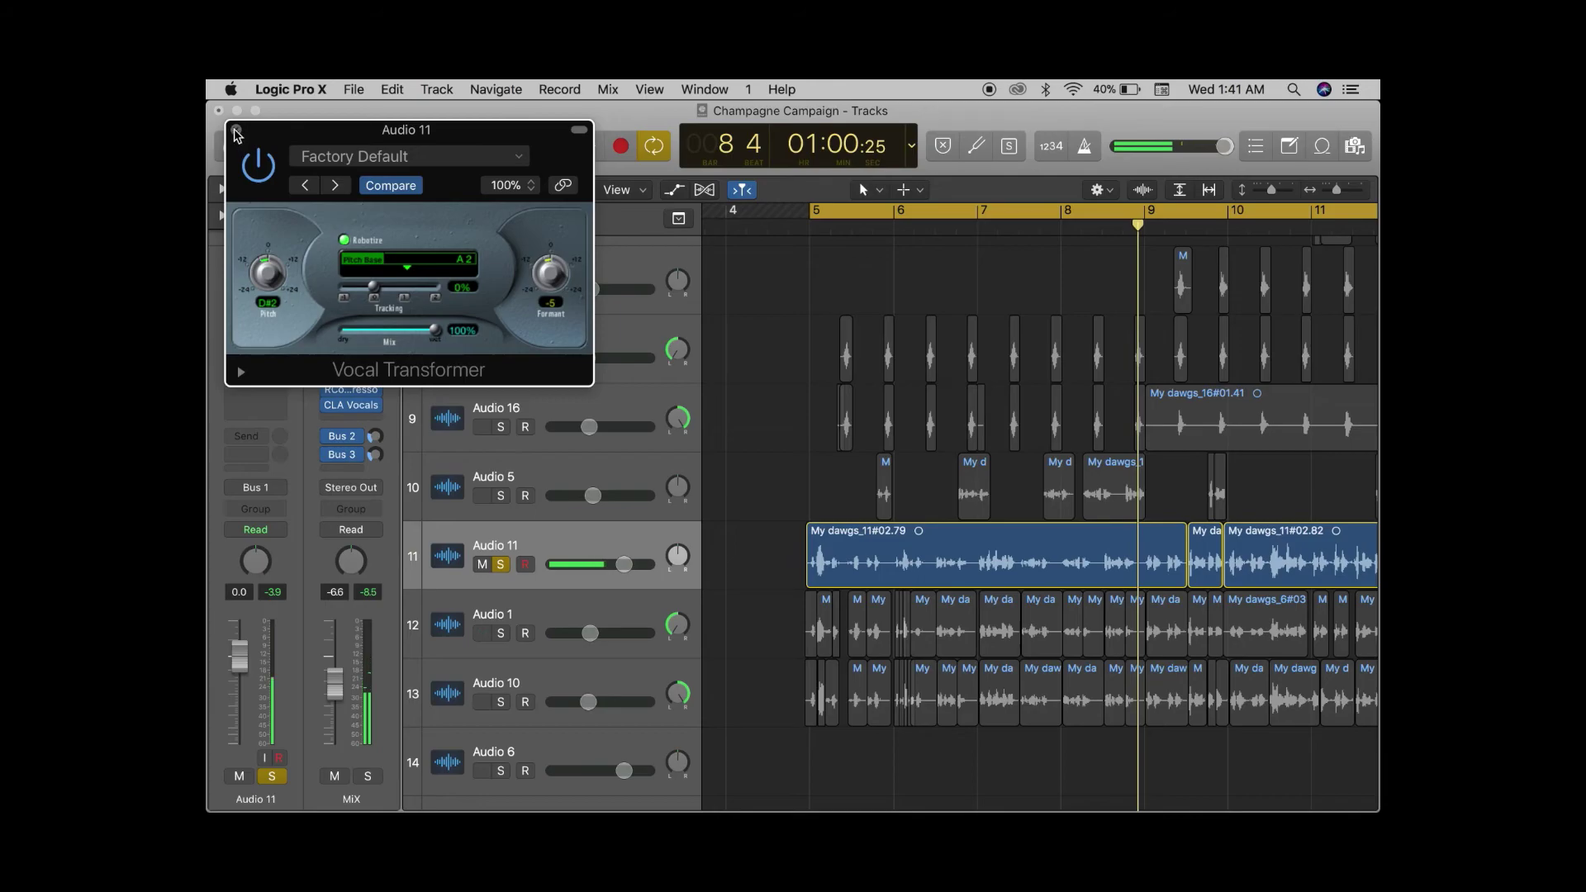
- Close the Vocal Transformer window and arm Audio 11 for recording
click(236, 132)
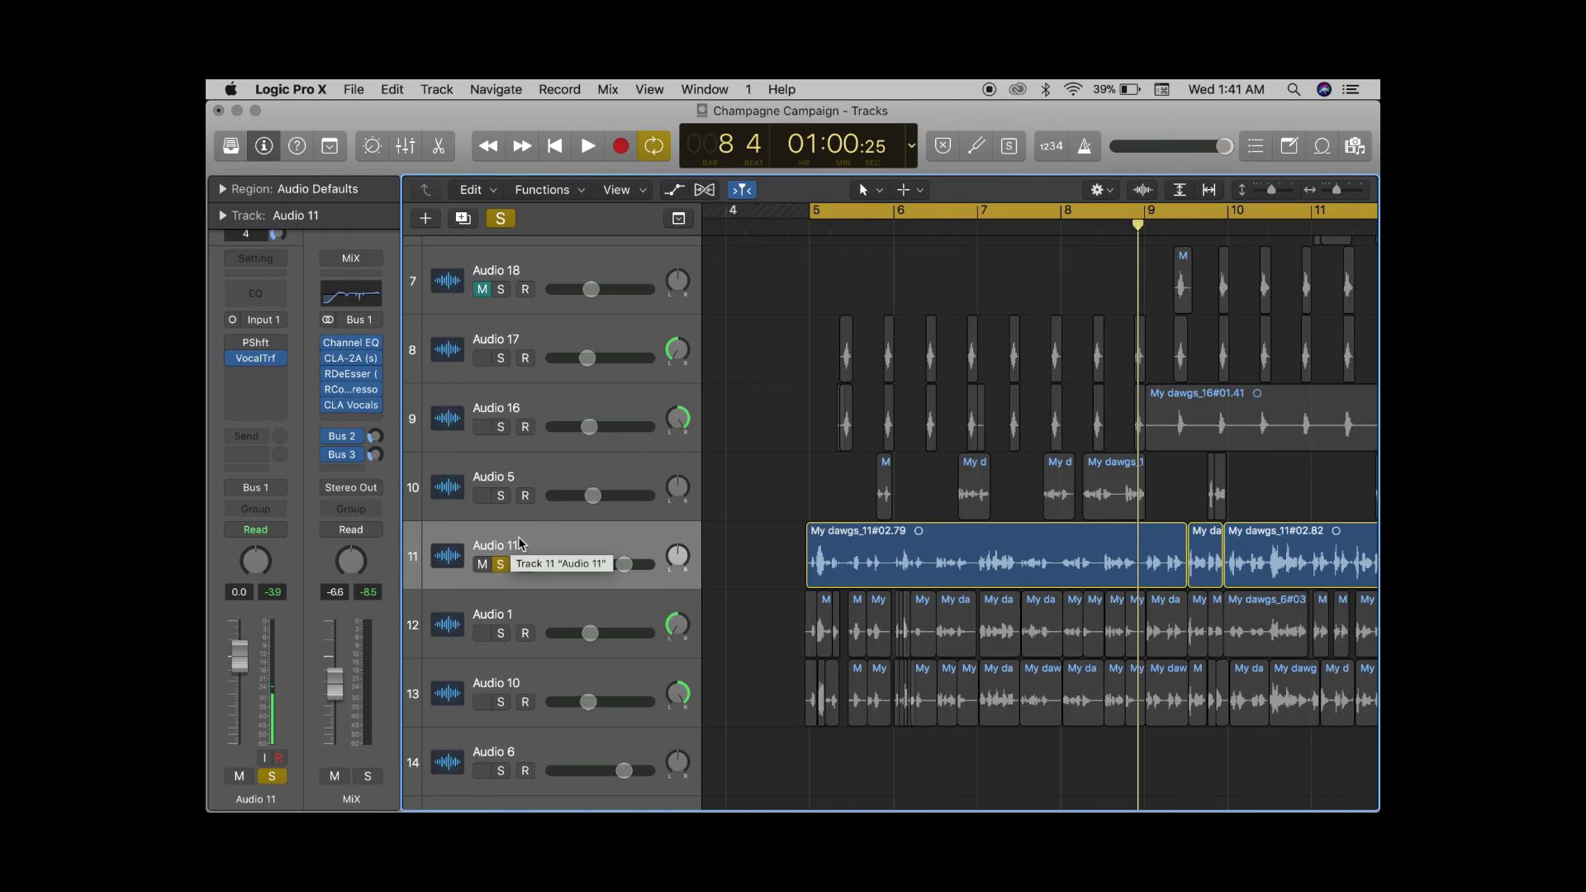
key(alt+r)
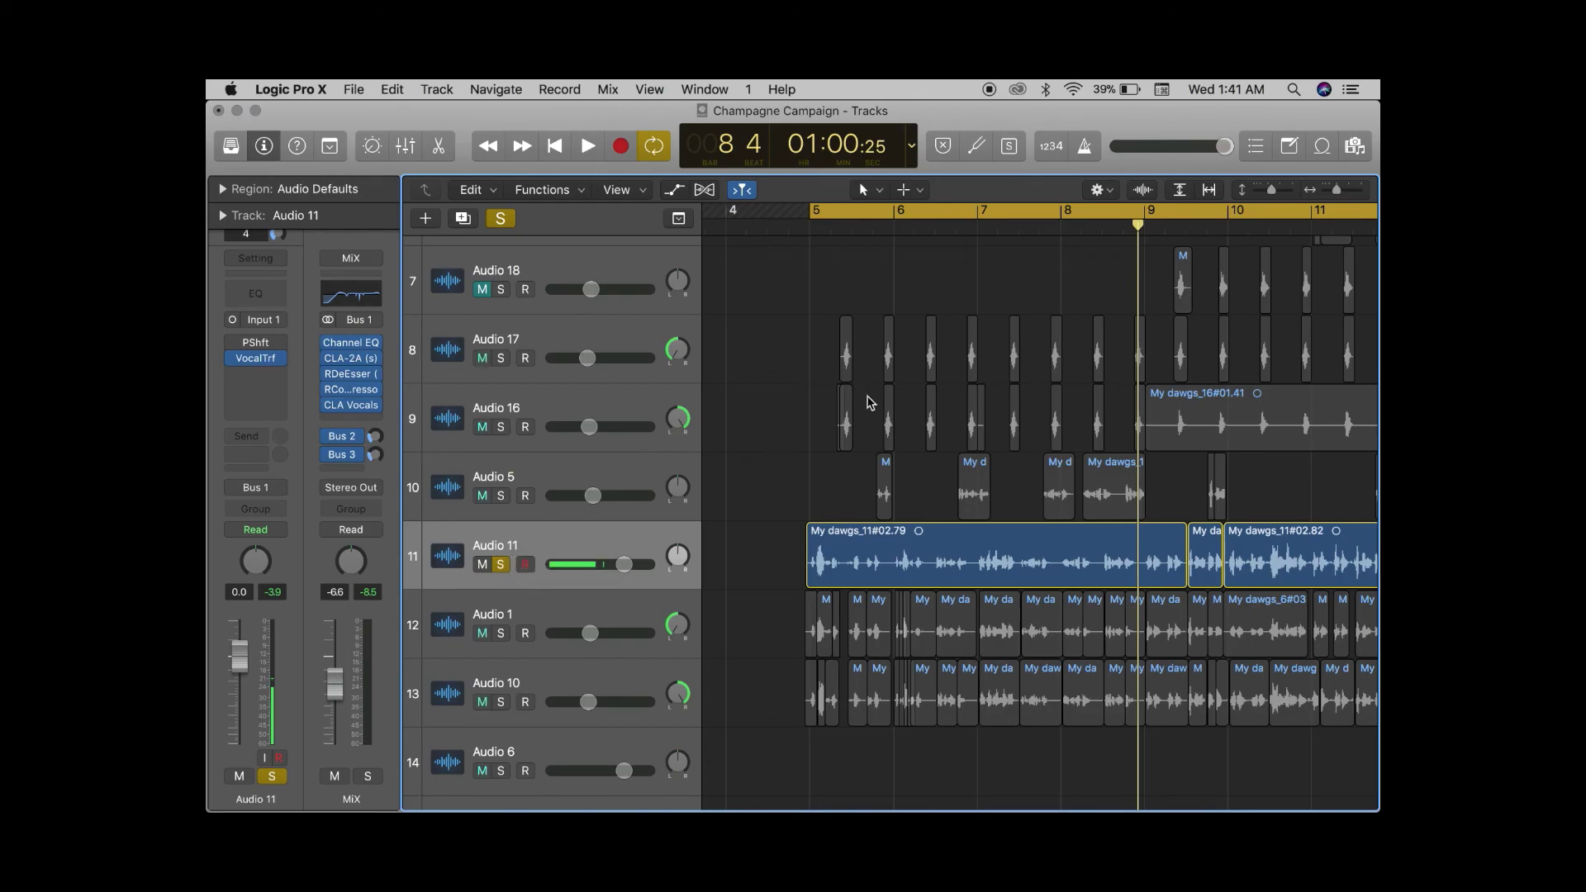